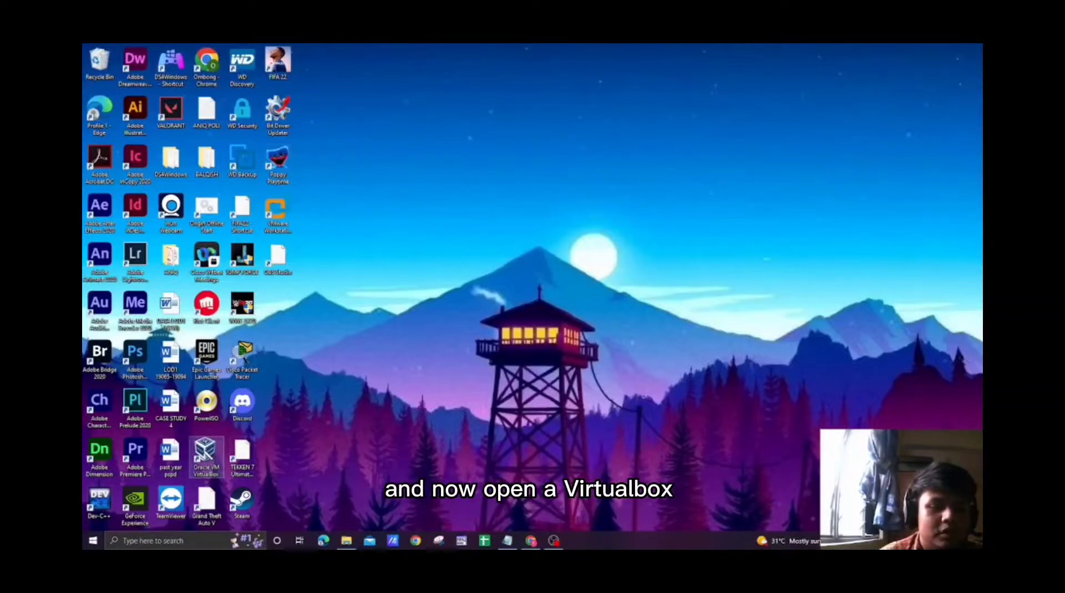
Open VirtualBox and begin a new virtual machine named Ubuntu 20.04 LTS, with type Linux and version Ubuntu (64-bit).
double_click(205, 455)
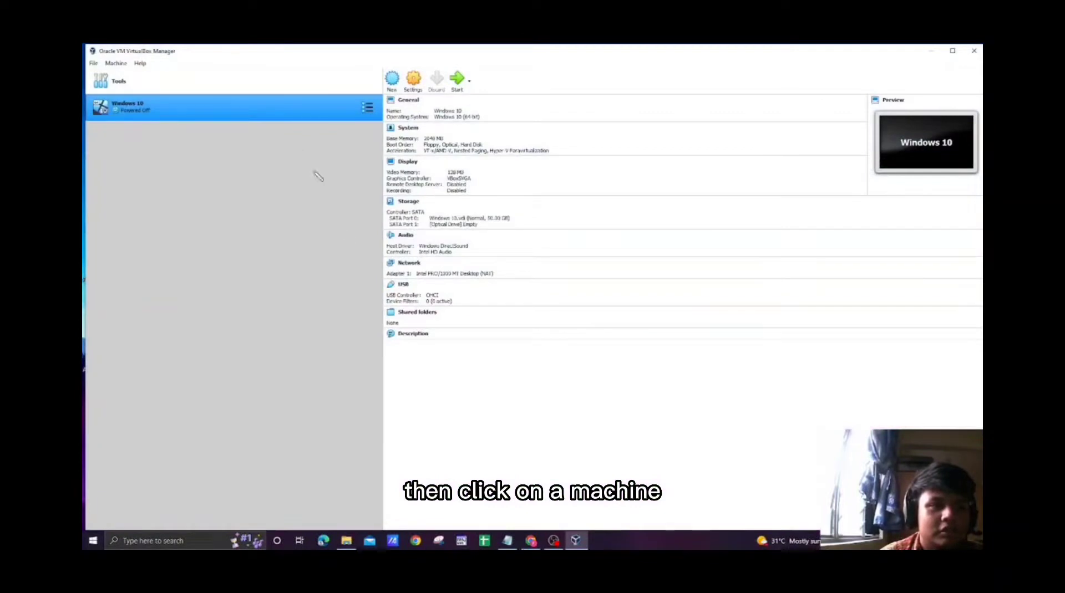
click(393, 83)
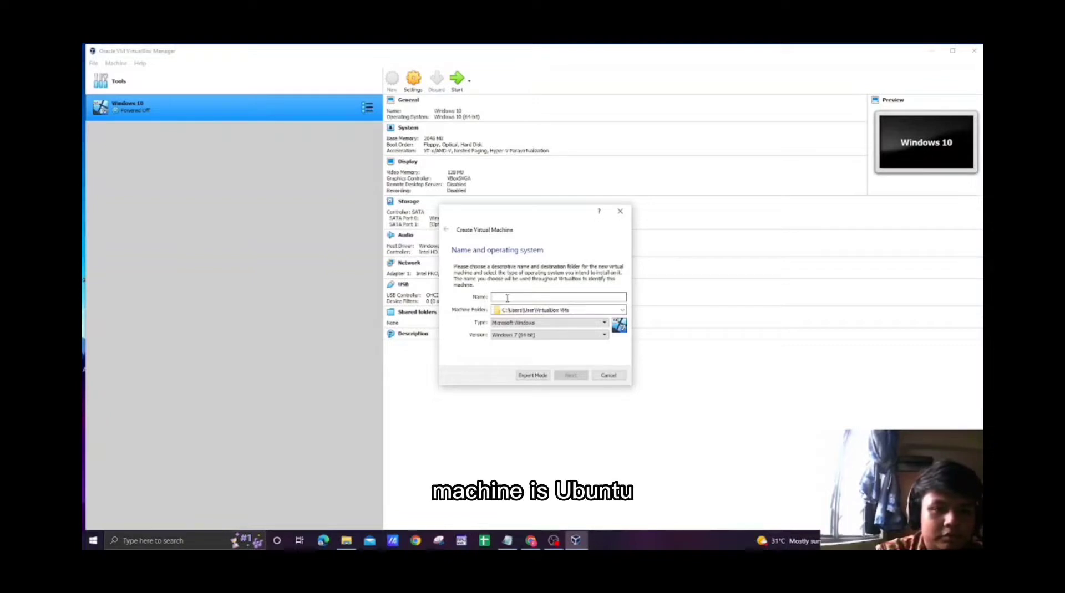
text(Ubuntu)
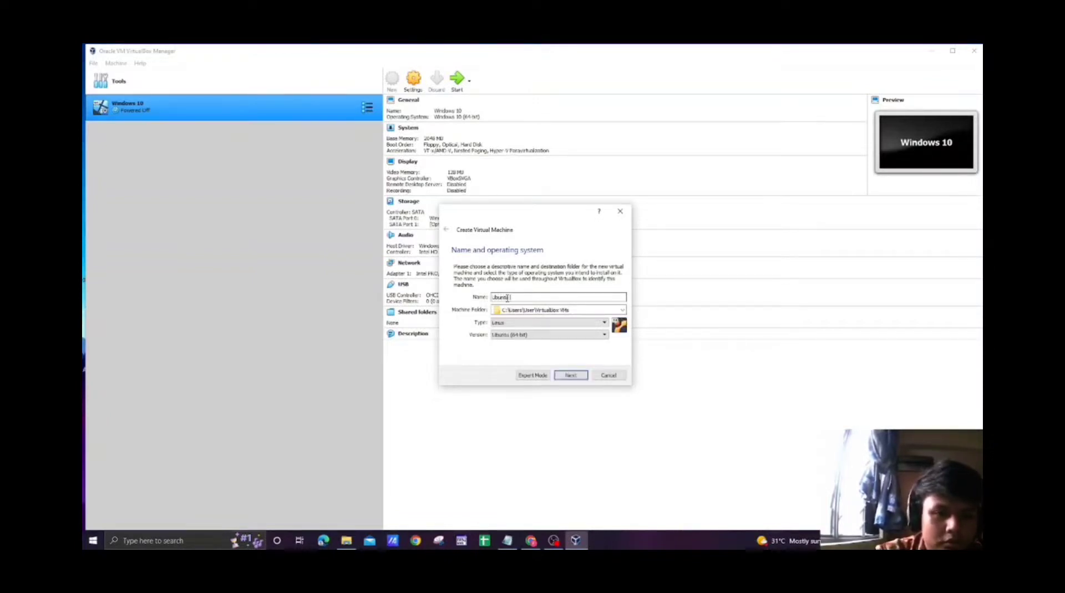
text( 2)
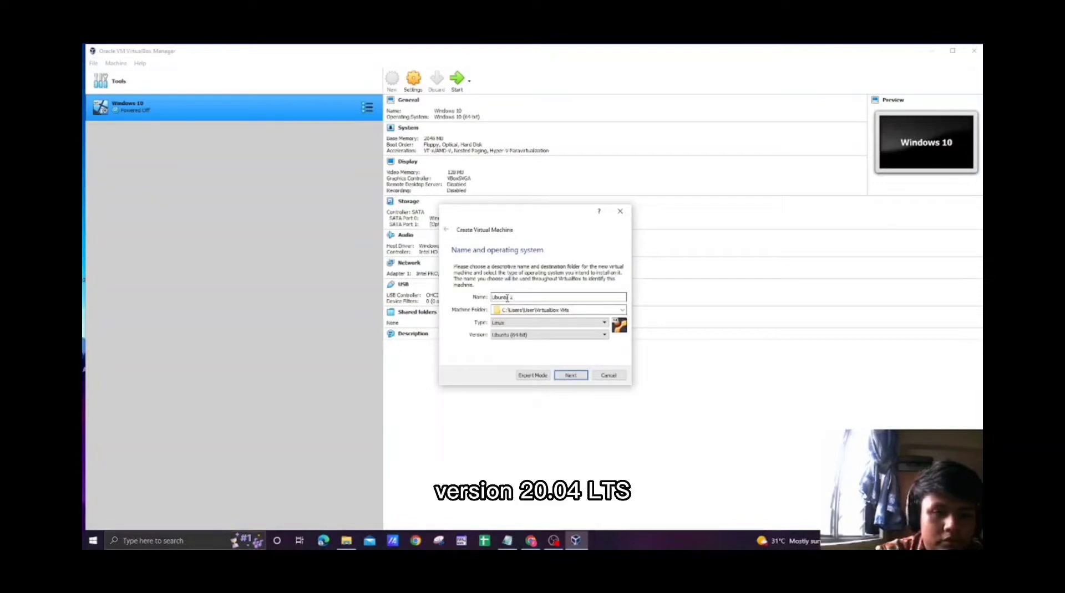
text(0.04)
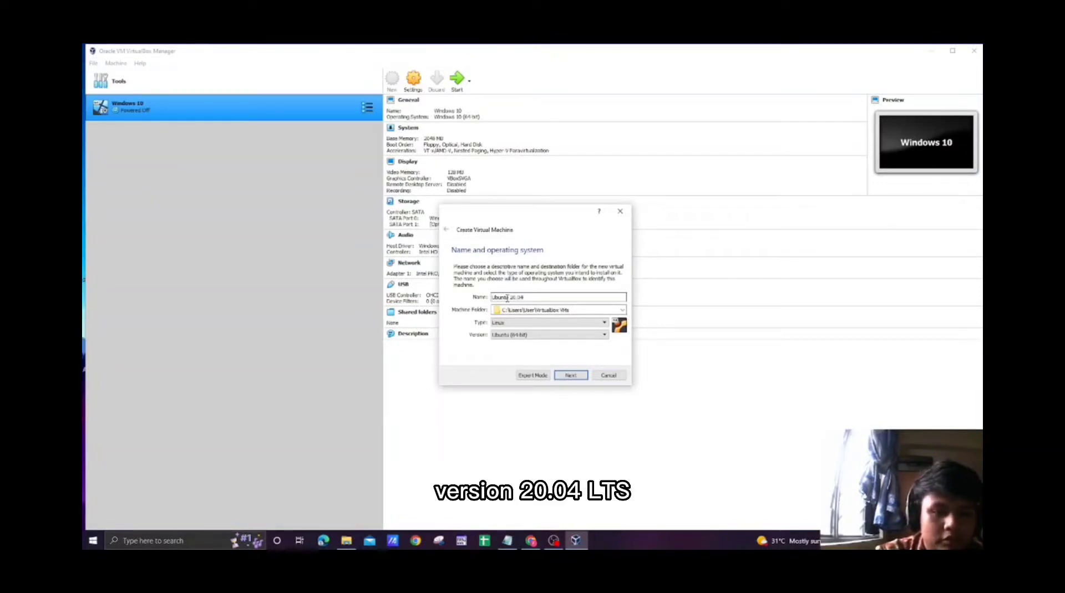
text( LTS)
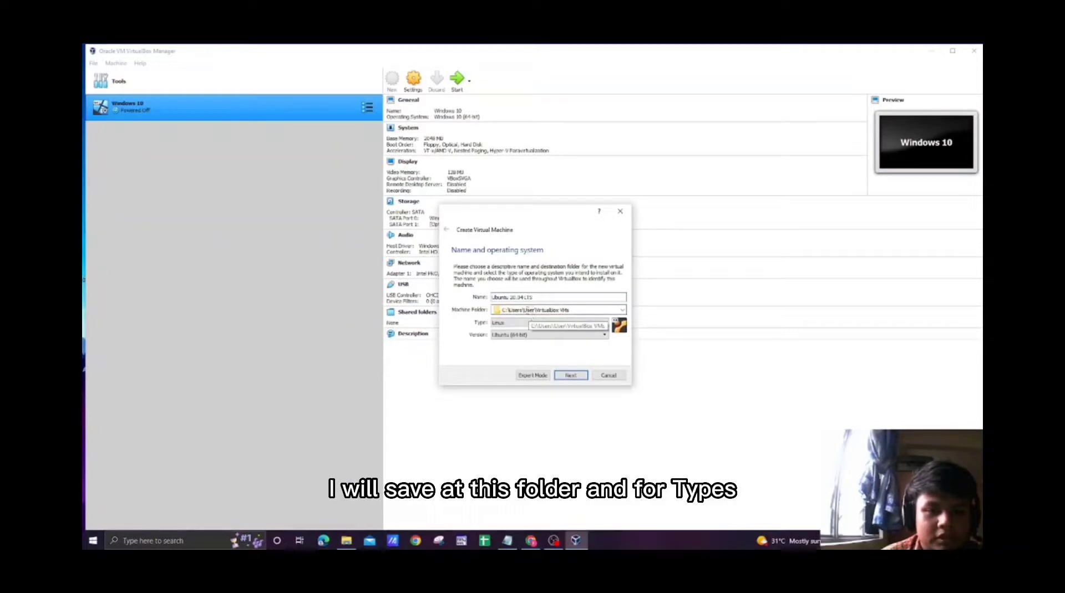
click(523, 325)
click(519, 337)
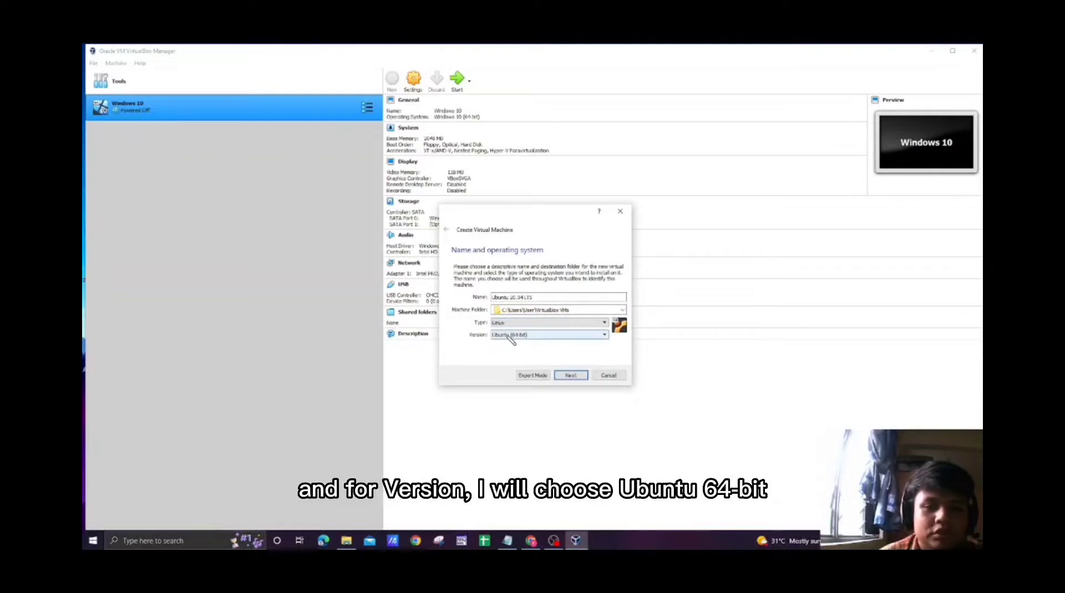
click(569, 376)
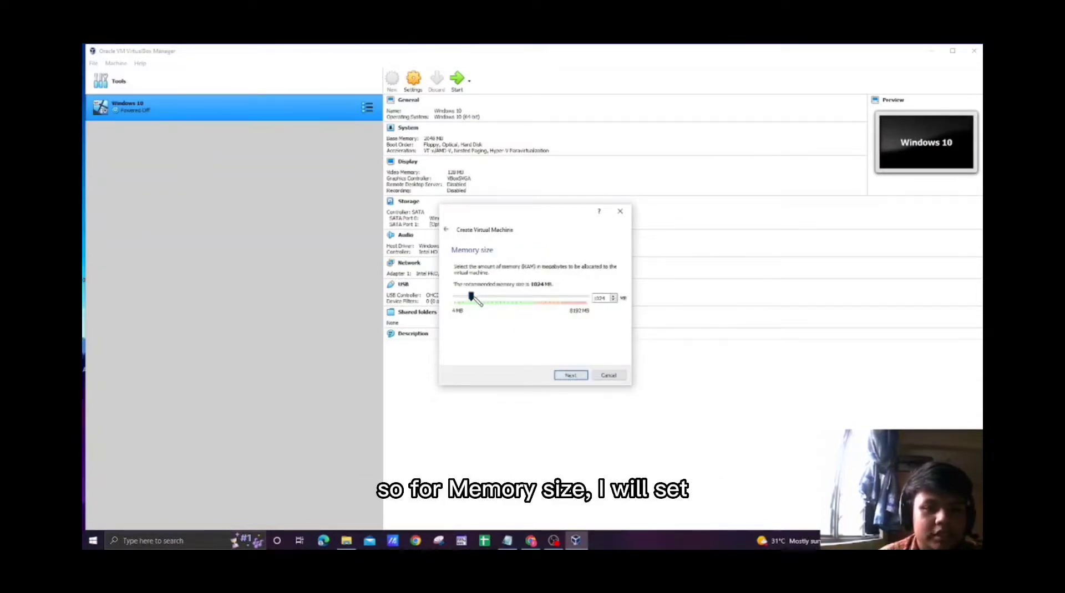
Allocate 2048 MB of memory to the machine and create a dynamically allocated VDI hard disk of about 20 GB.
drag(474, 297, 488, 299)
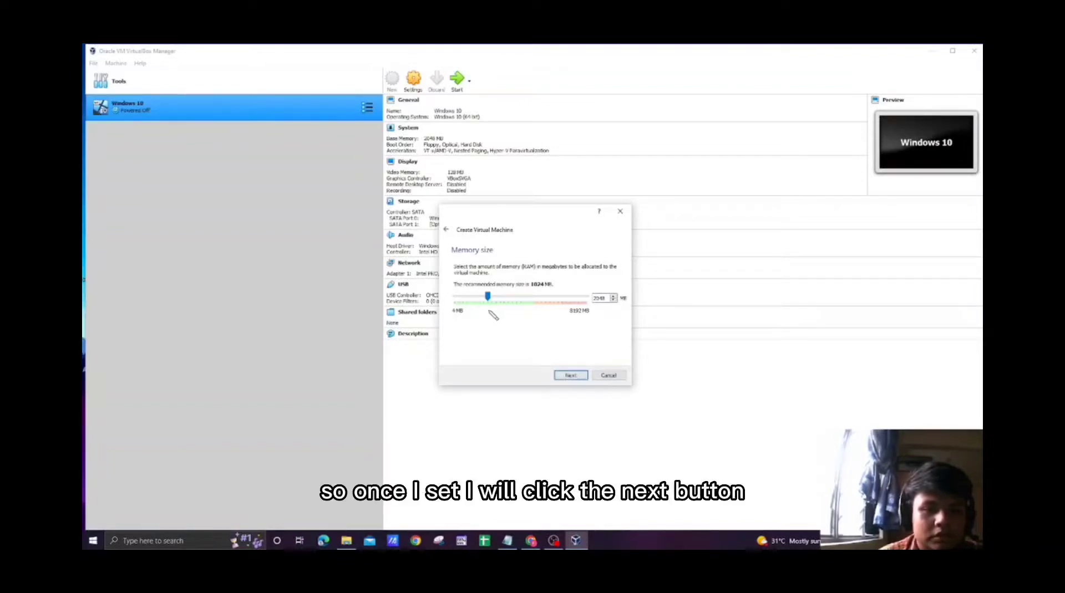
click(571, 376)
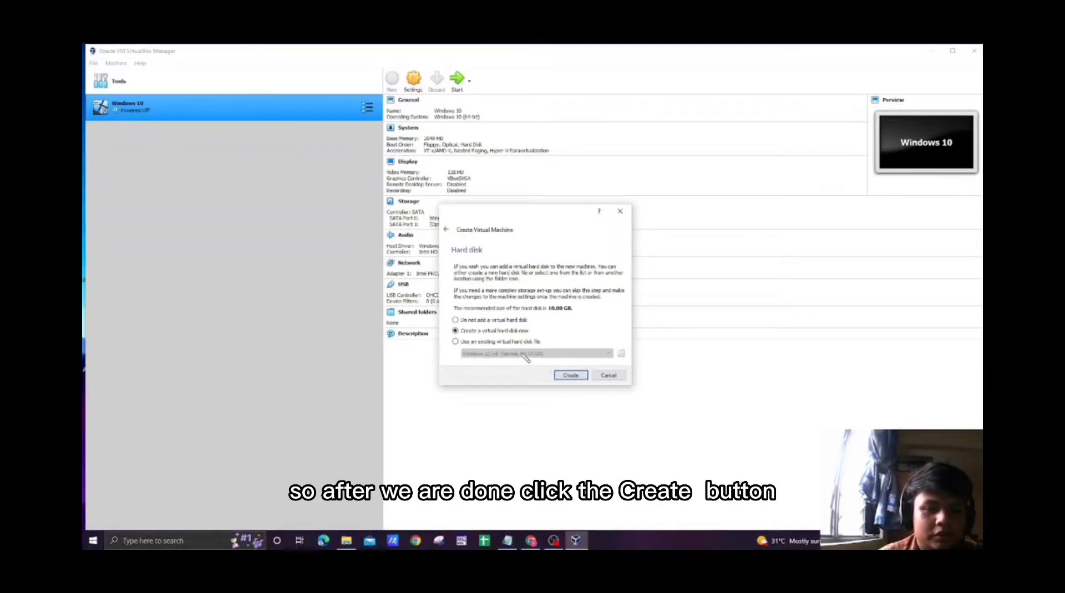
click(569, 376)
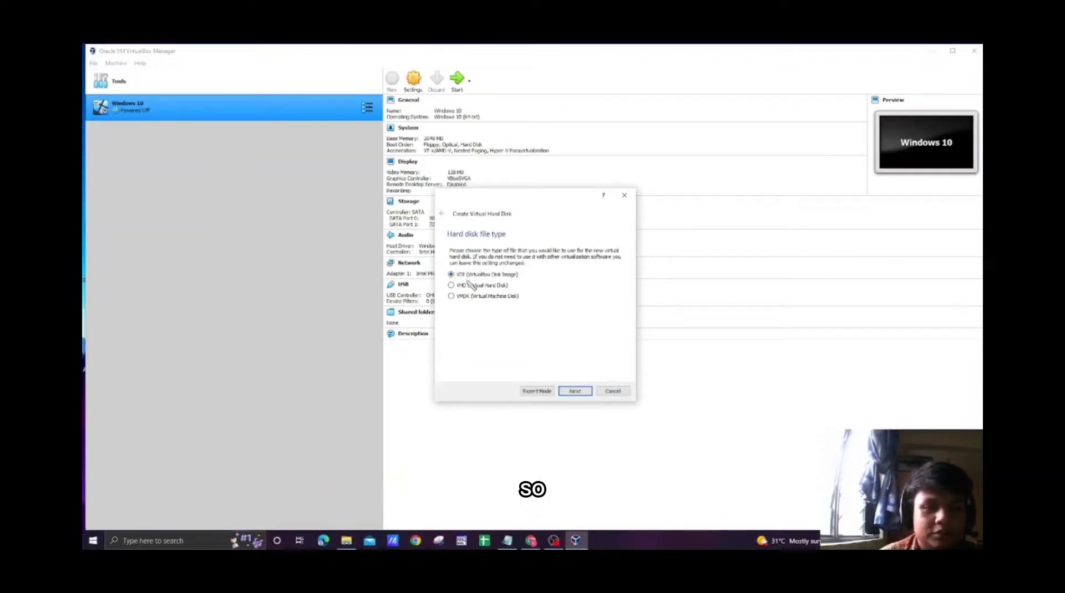
click(575, 391)
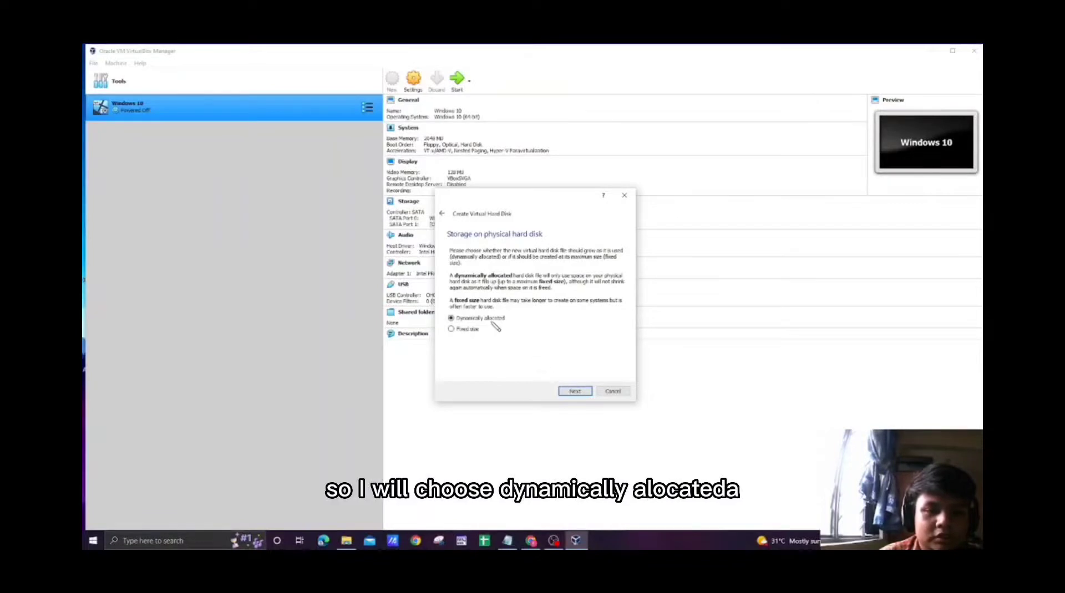
click(566, 393)
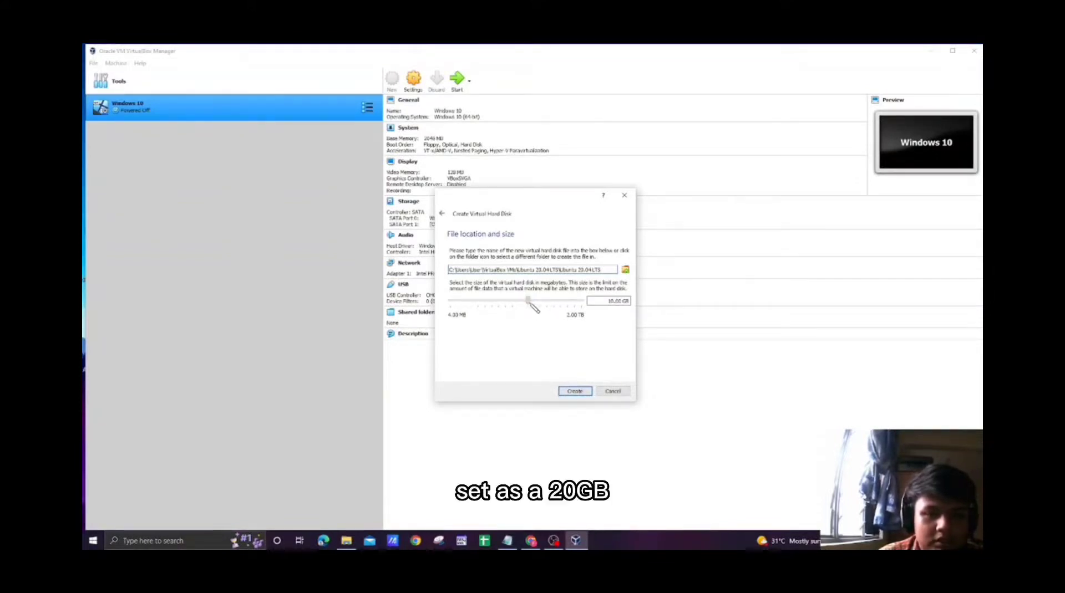
drag(530, 303, 535, 304)
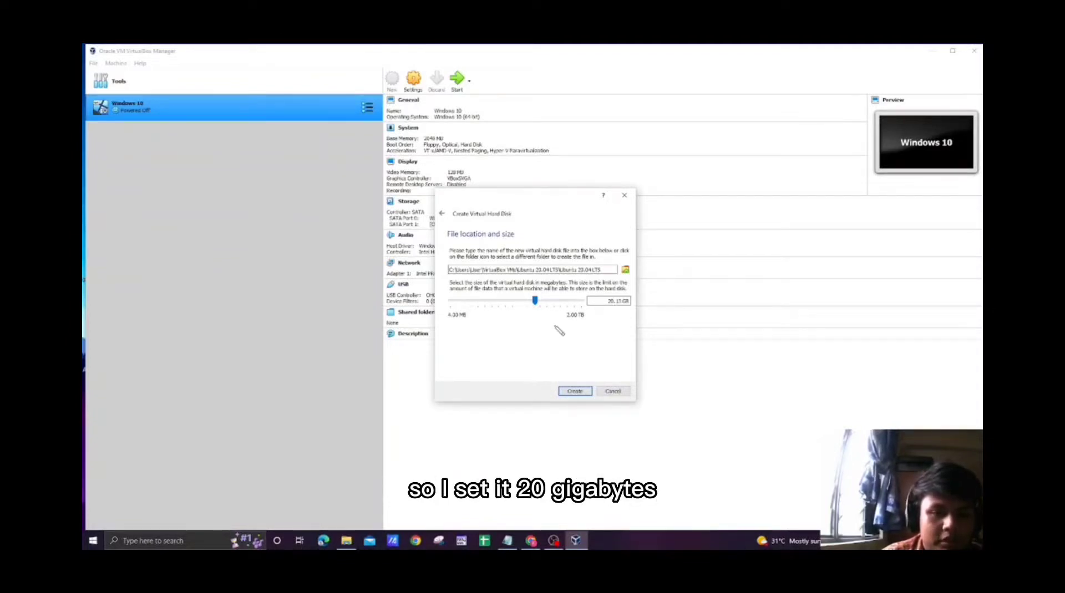
click(568, 391)
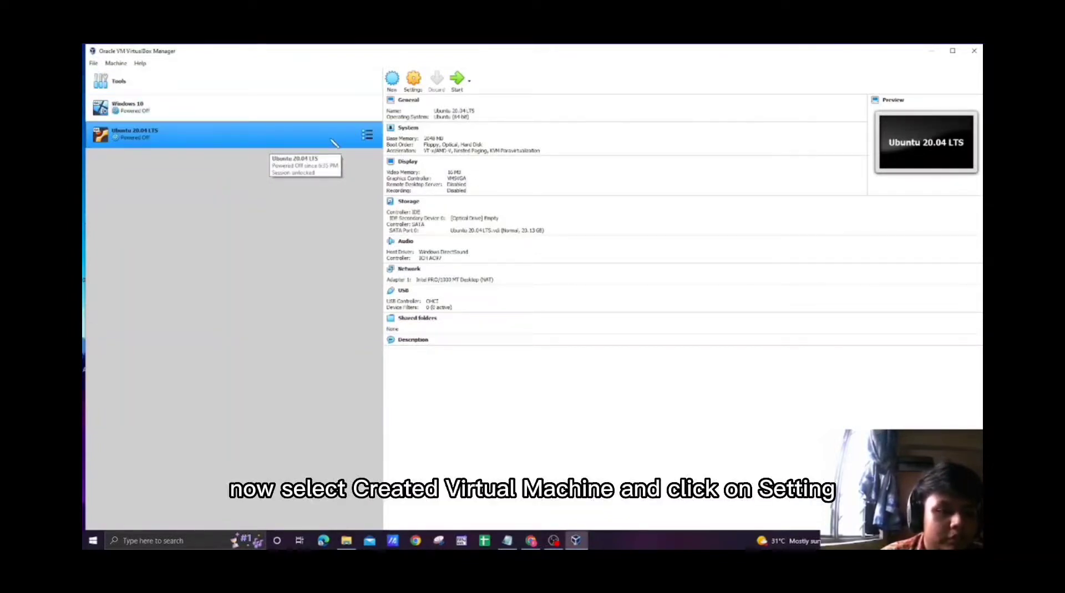
In the Ubuntu 20.04 LTS machine's advanced general settings, set Shared Clipboard and Drag'n'Drop to Bidirectional.
click(413, 80)
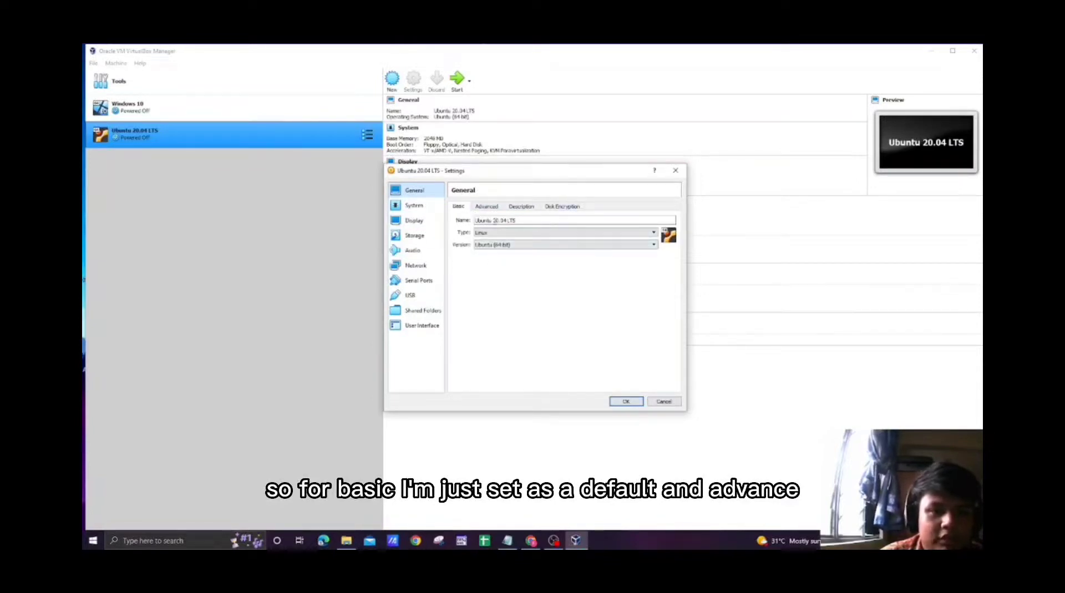
click(486, 206)
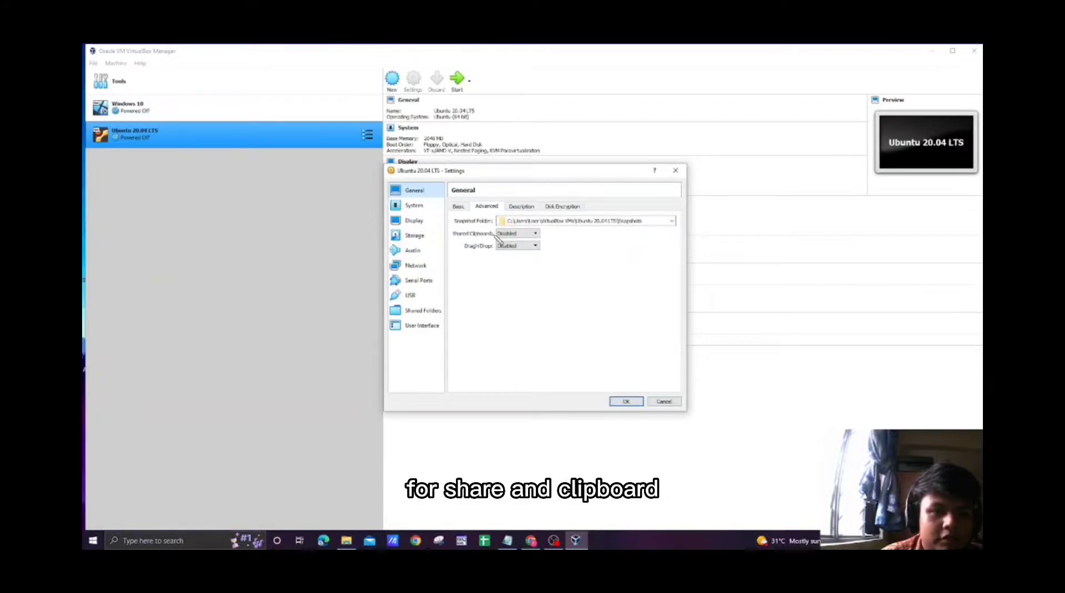
click(509, 235)
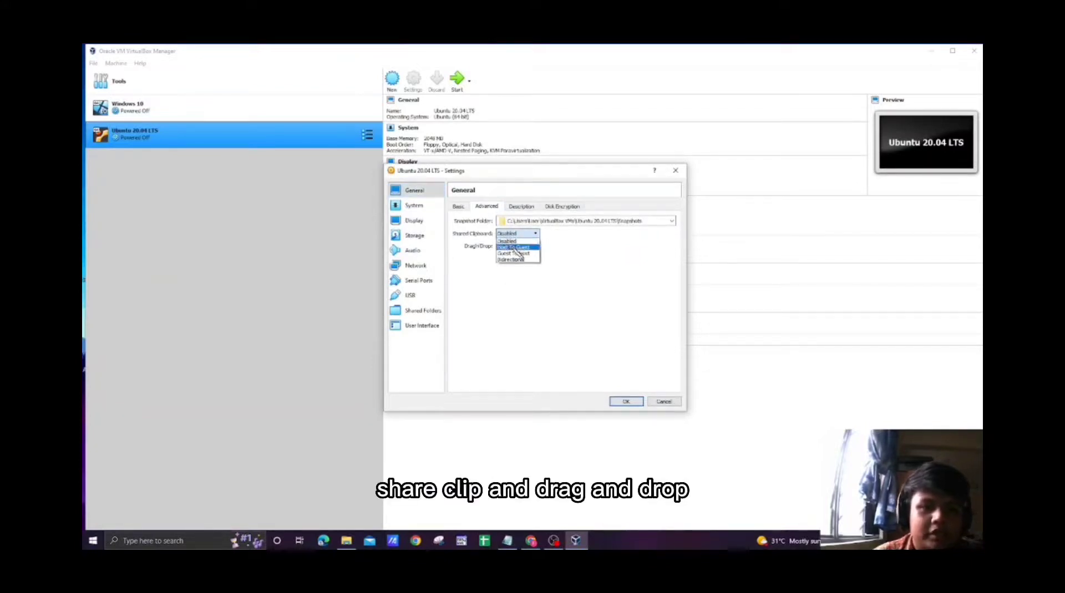
click(517, 260)
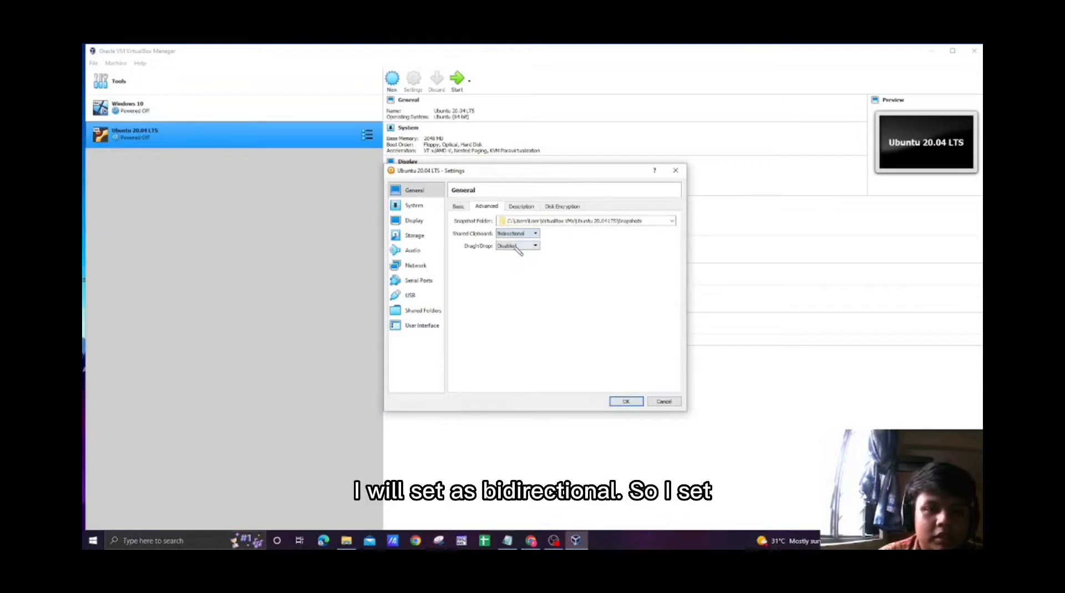
click(515, 245)
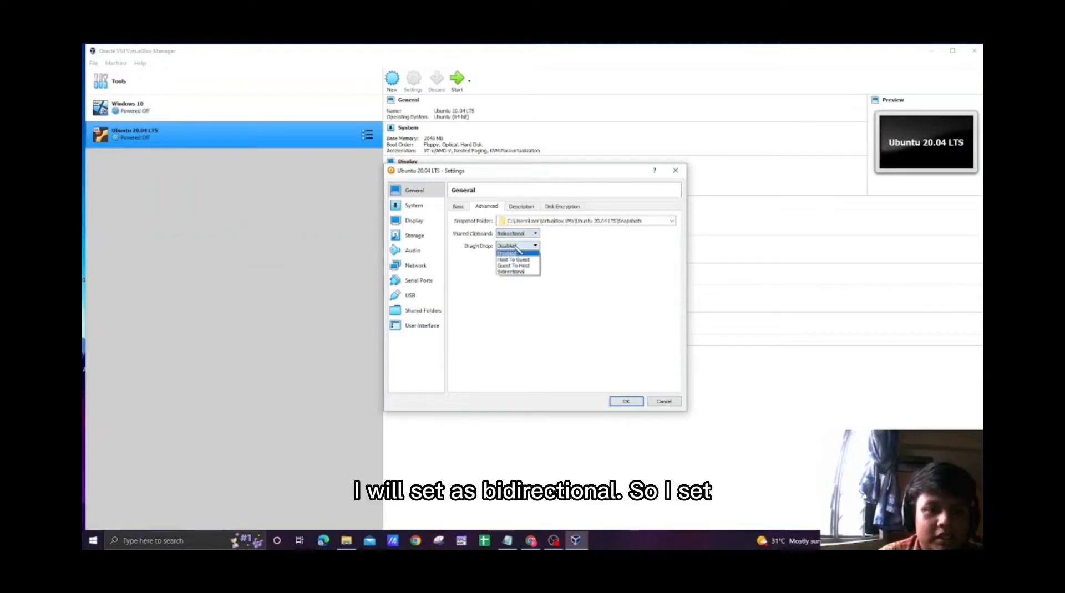
click(511, 271)
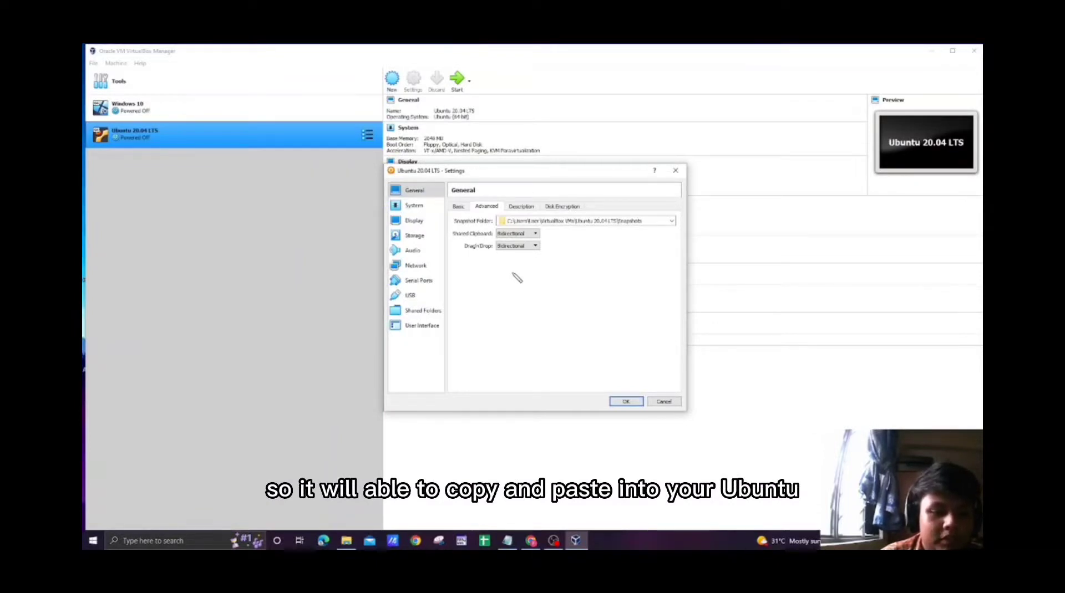
Load the ubuntu-20.04.5-desktop-amd64 disc image into the empty IDE optical drive, keeping the system and display defaults.
click(414, 209)
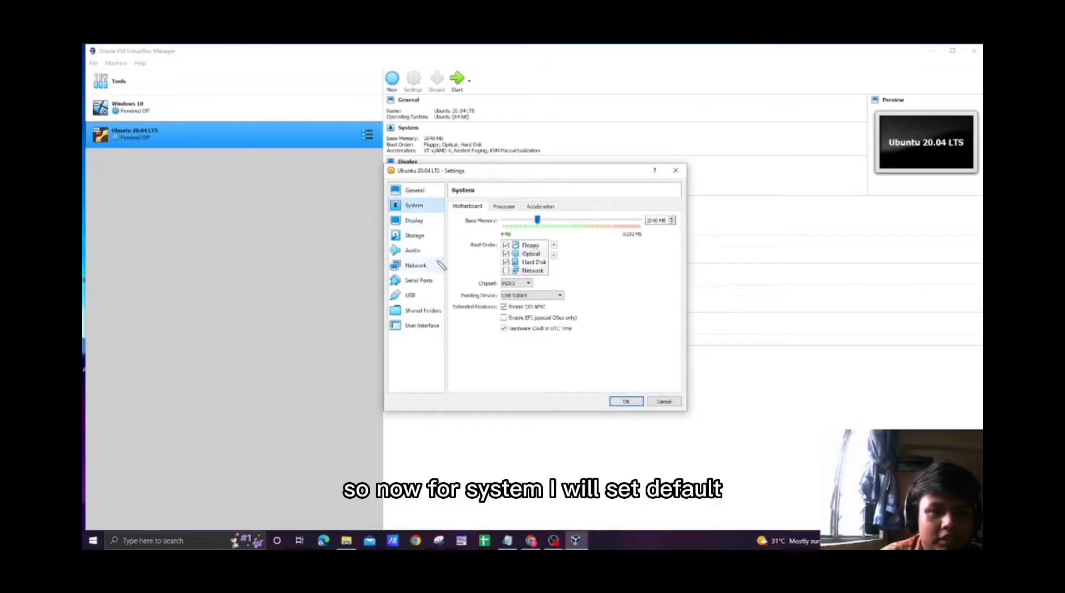
click(425, 222)
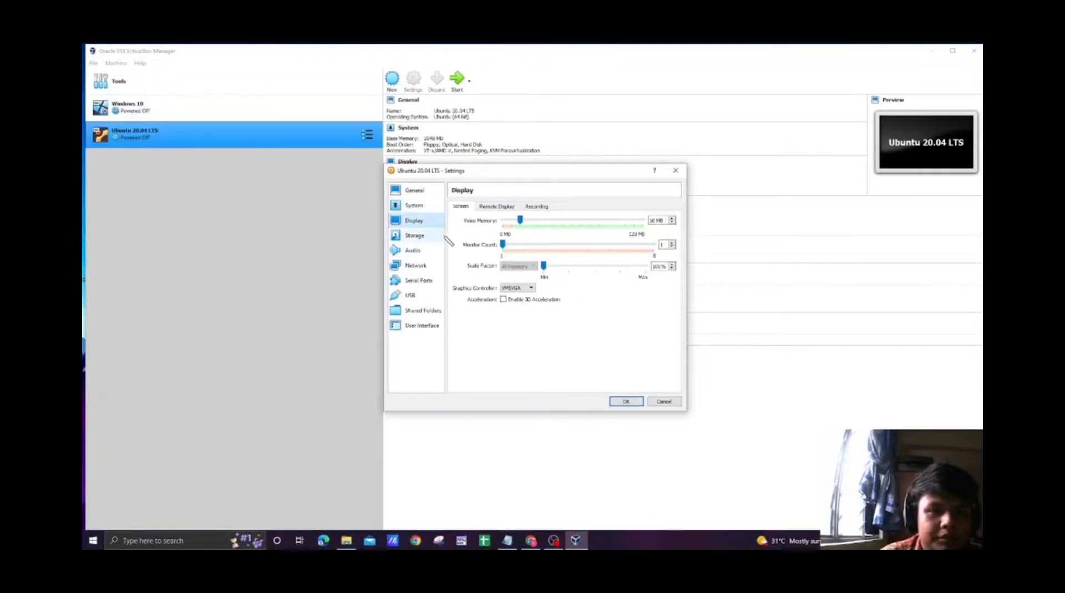
click(438, 239)
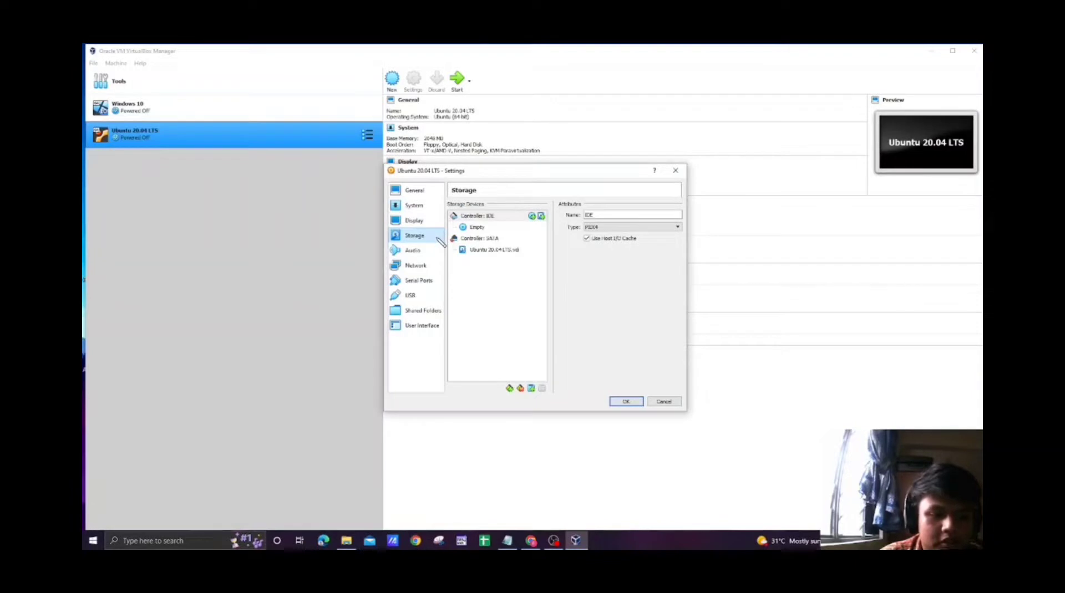
click(478, 228)
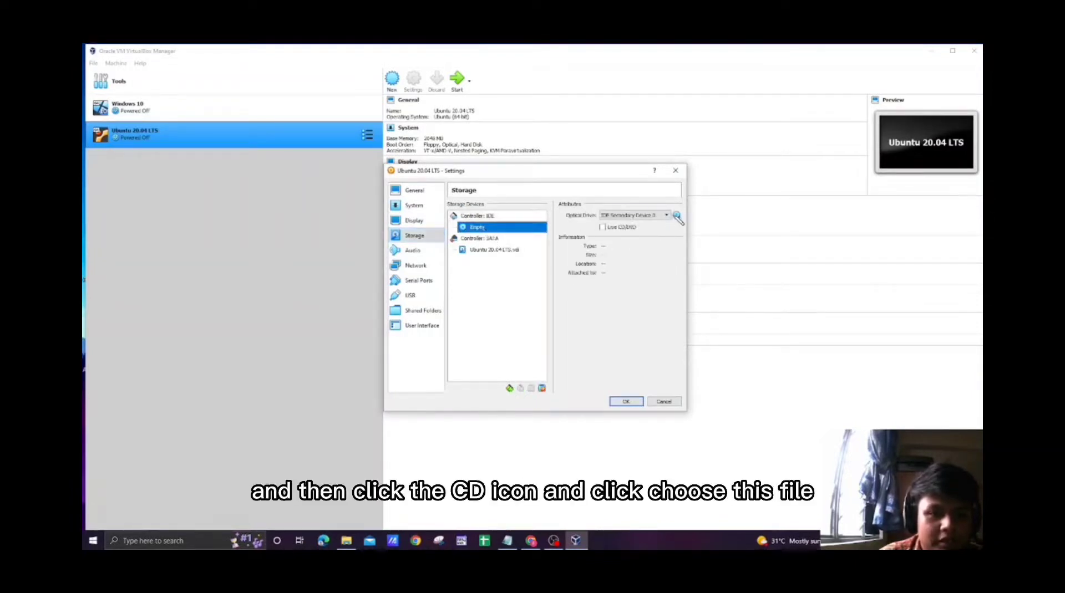
click(677, 216)
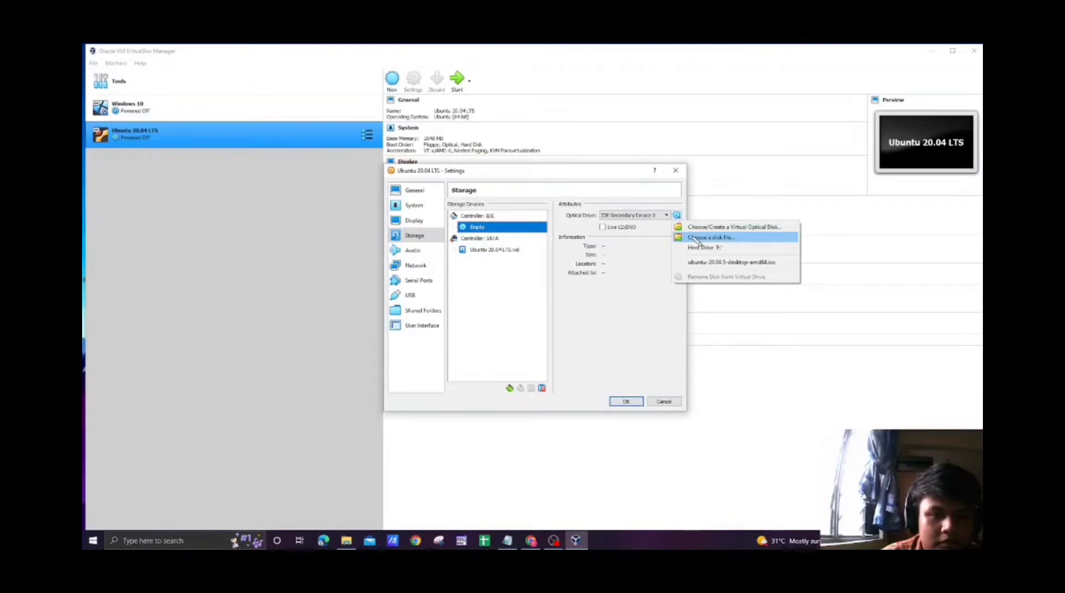
click(696, 238)
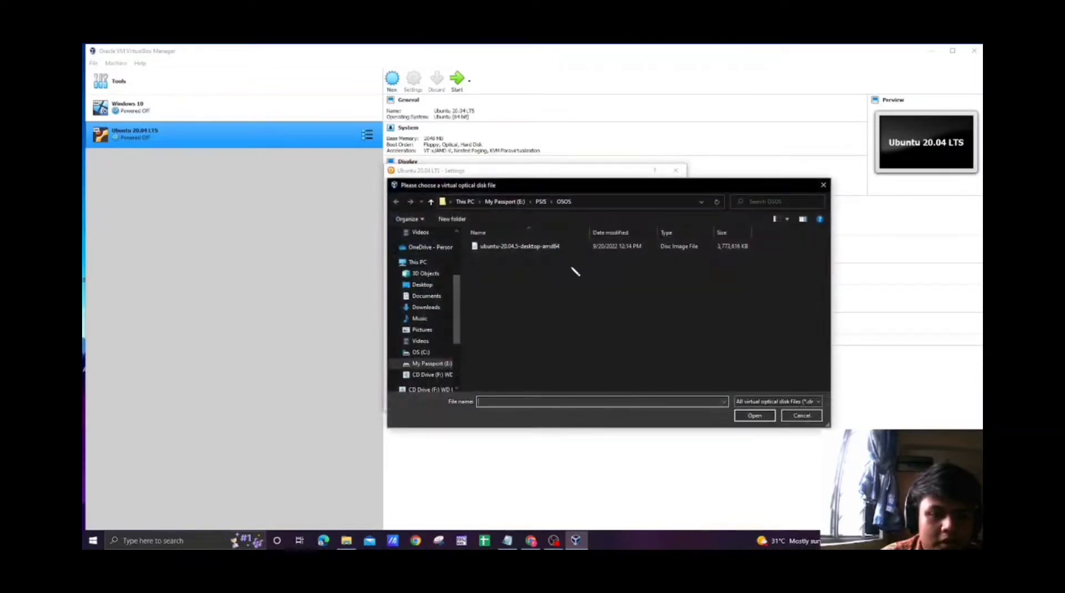
click(538, 247)
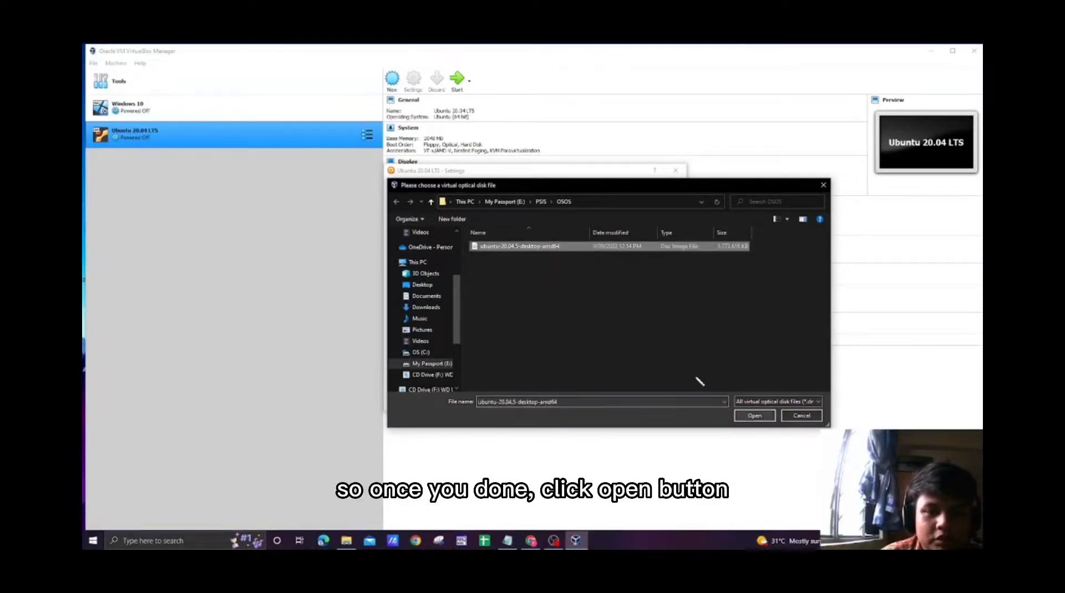
click(754, 416)
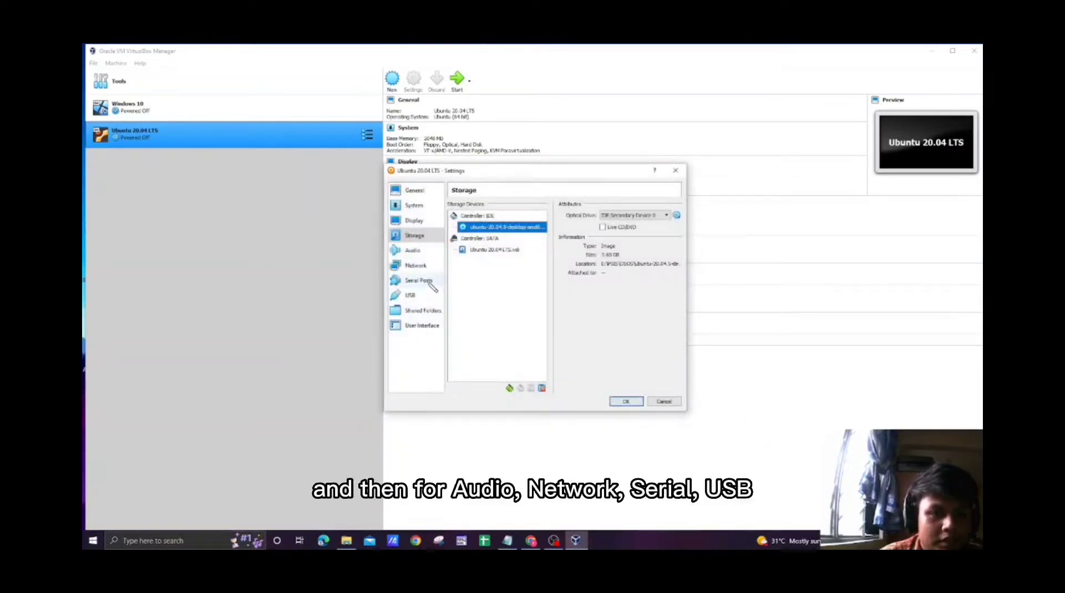
Save the machine settings with audio, network, serial ports, USB, shared folders and user interface at their defaults, and start the Ubuntu machine.
click(416, 251)
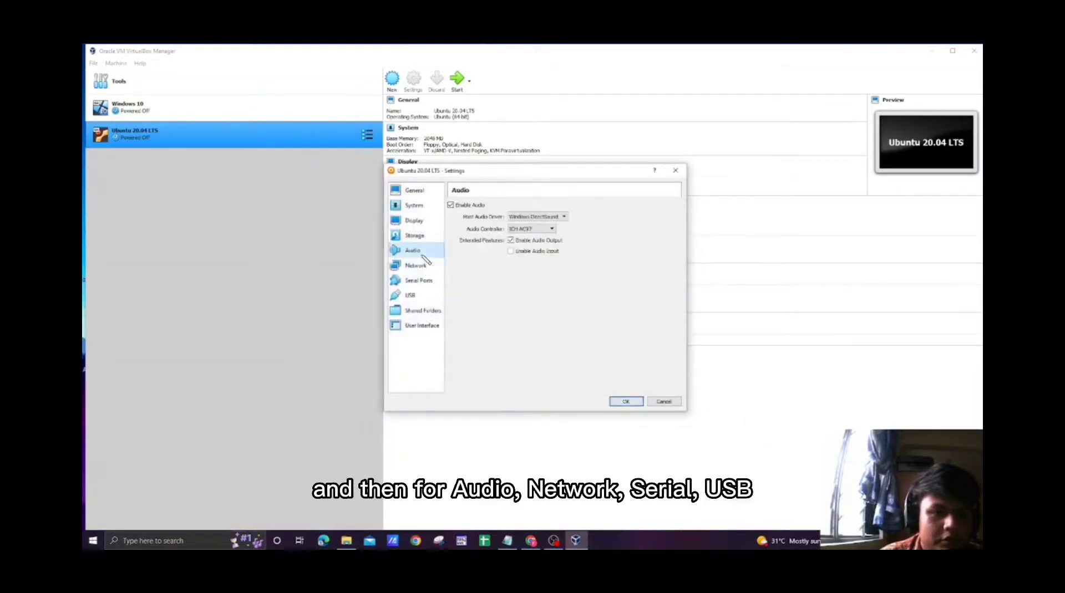
click(421, 266)
click(418, 281)
click(414, 295)
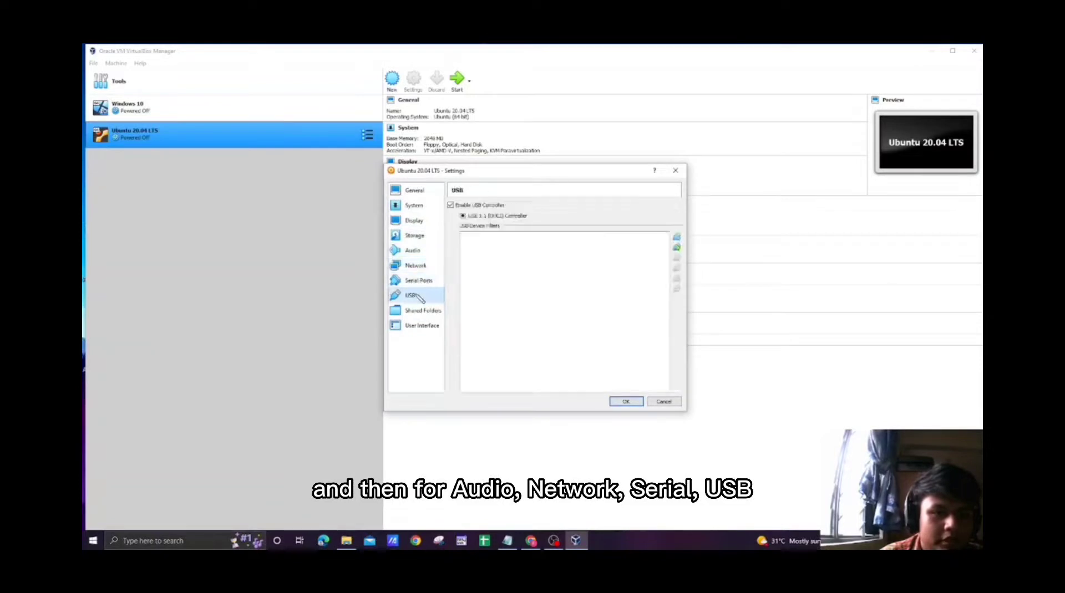
click(422, 311)
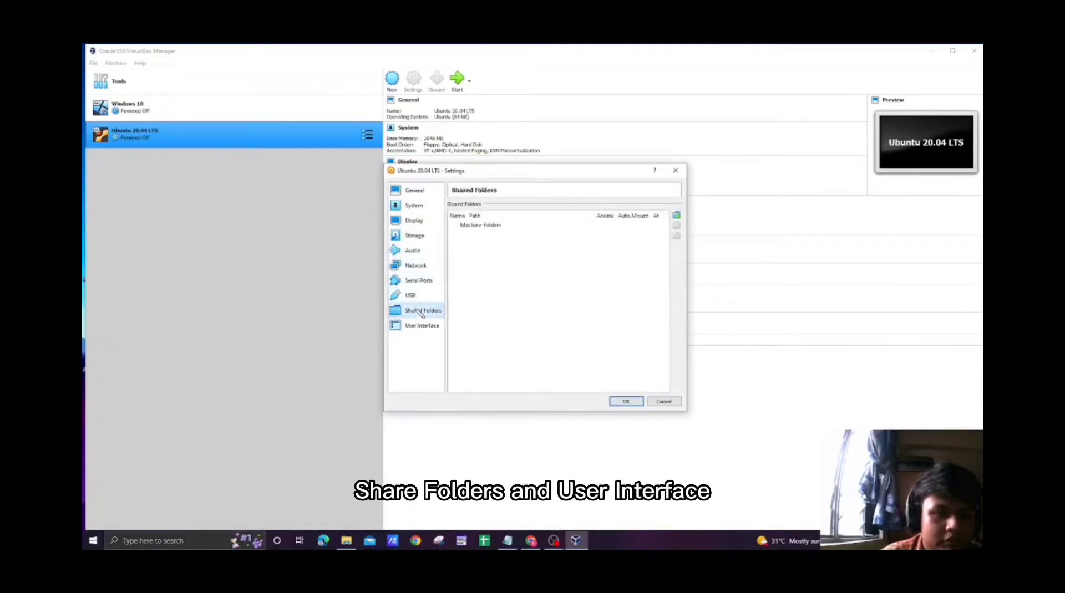
click(420, 327)
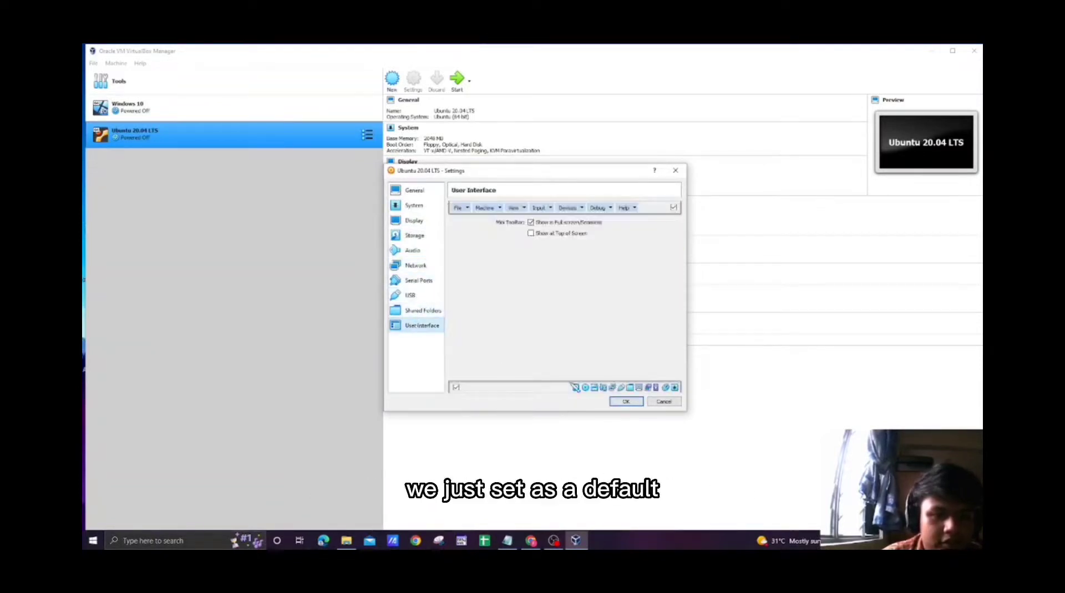
click(626, 401)
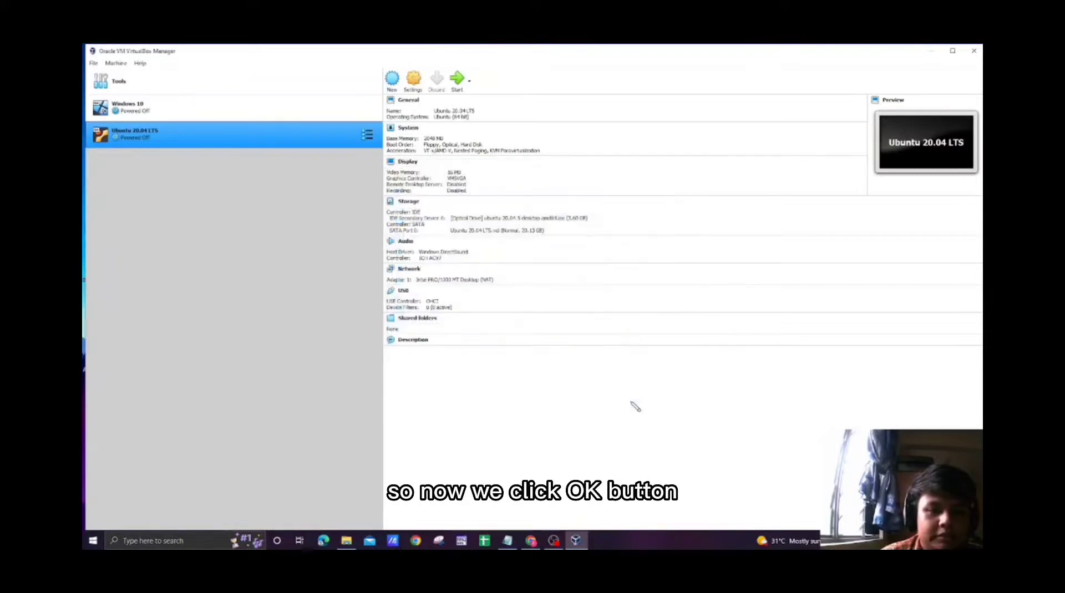
click(456, 86)
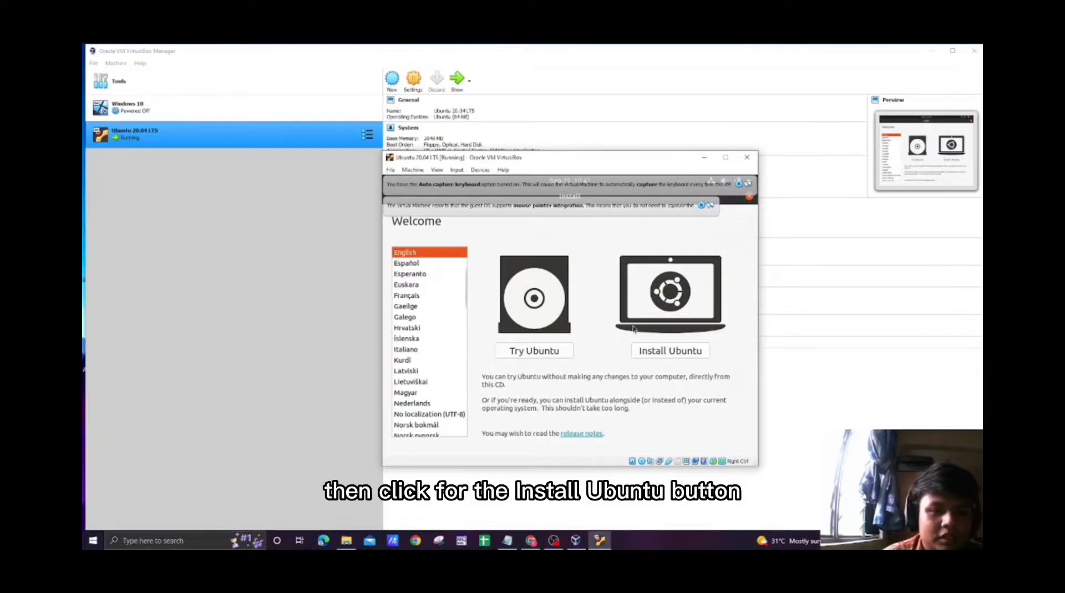
Start the Ubuntu installation with the English (US) keyboard layout and Normal installation, without downloading updates during installation.
click(654, 358)
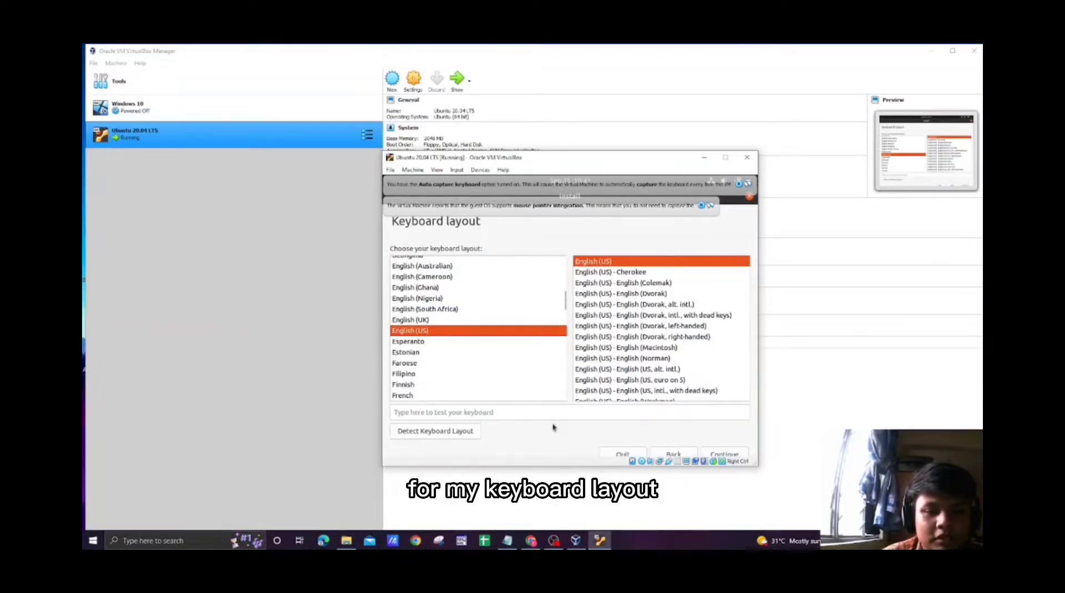
click(718, 456)
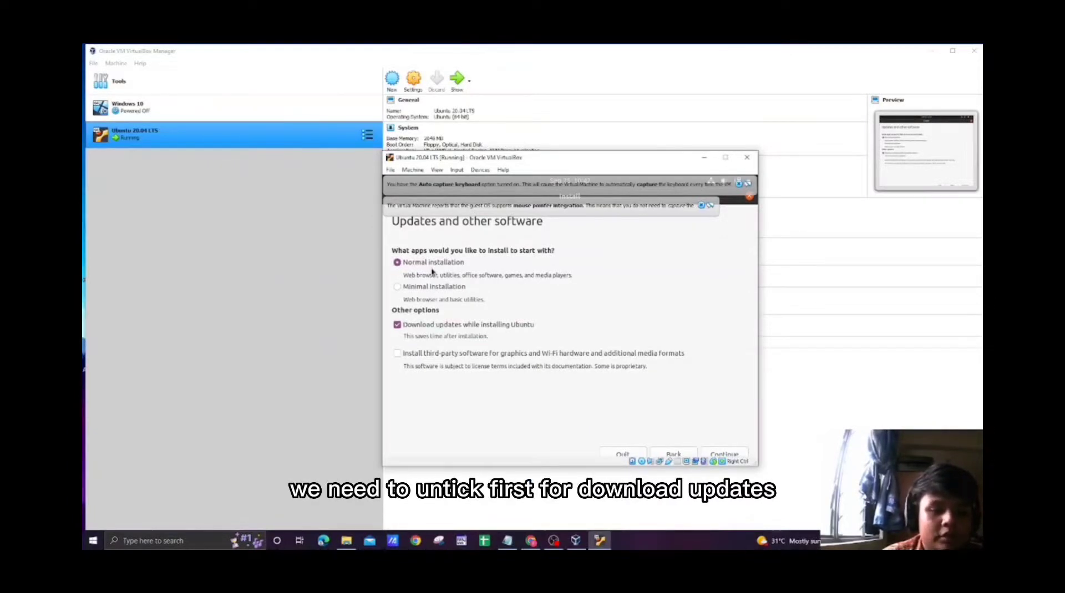
click(428, 326)
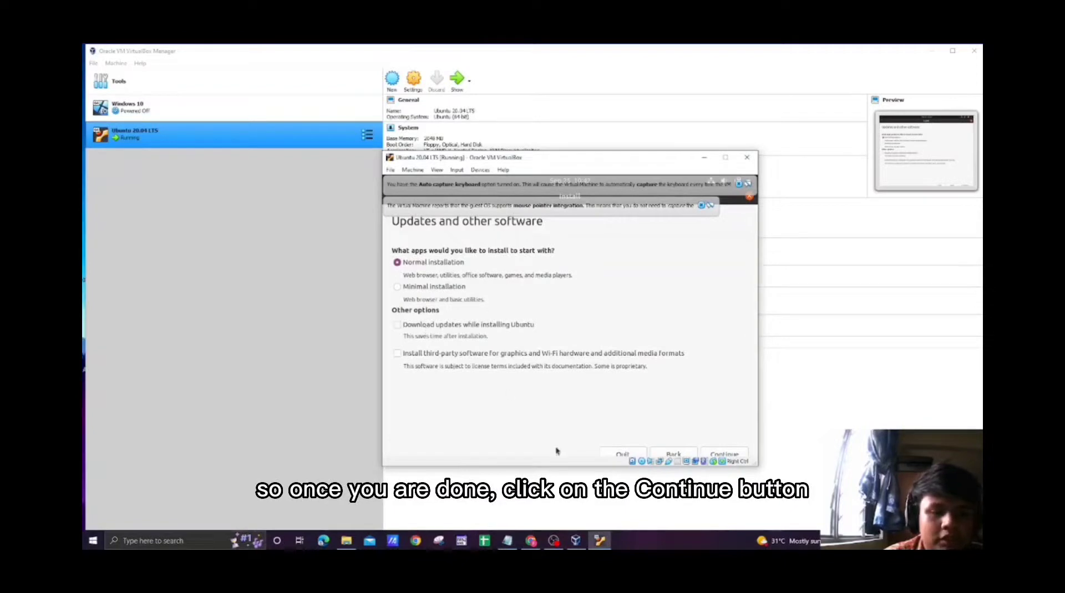
click(709, 456)
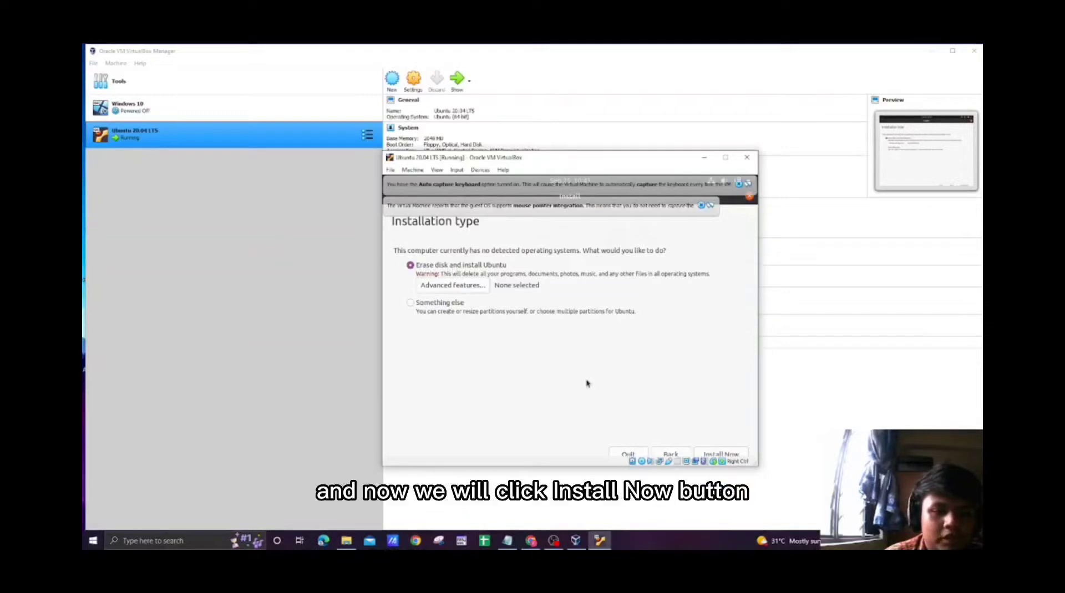
Choose to erase the disk and install Ubuntu, approve writing the disk changes, and accept Kuala Lumpur as the location.
click(727, 453)
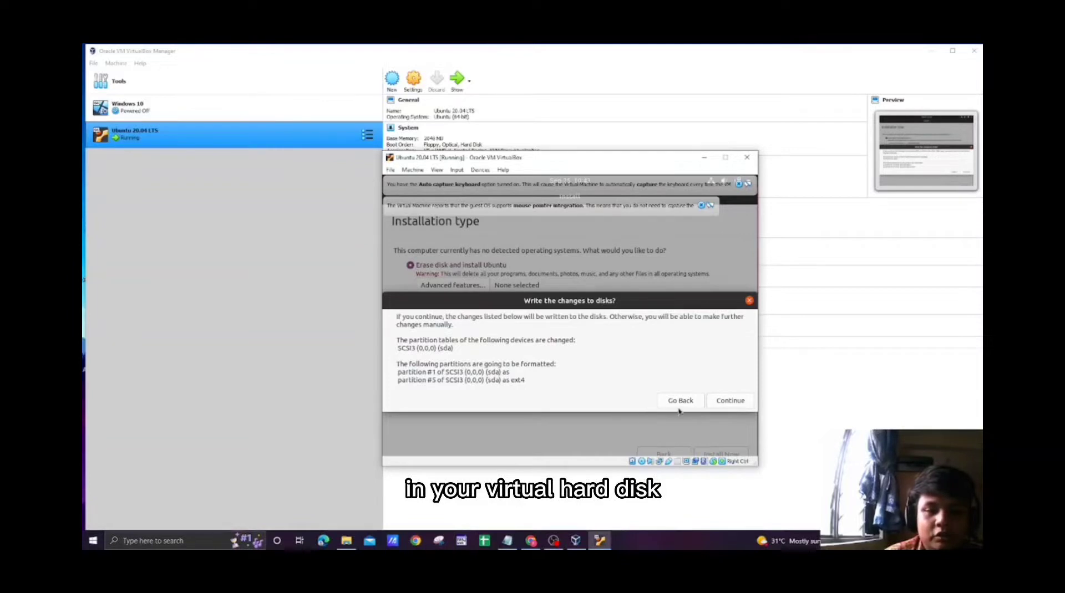
click(739, 407)
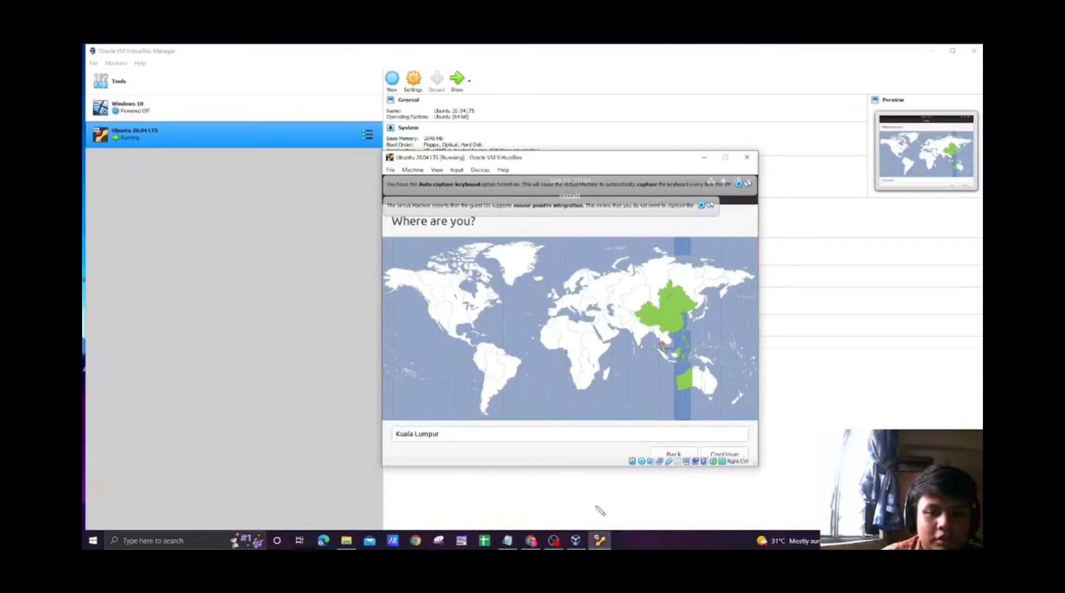
click(709, 455)
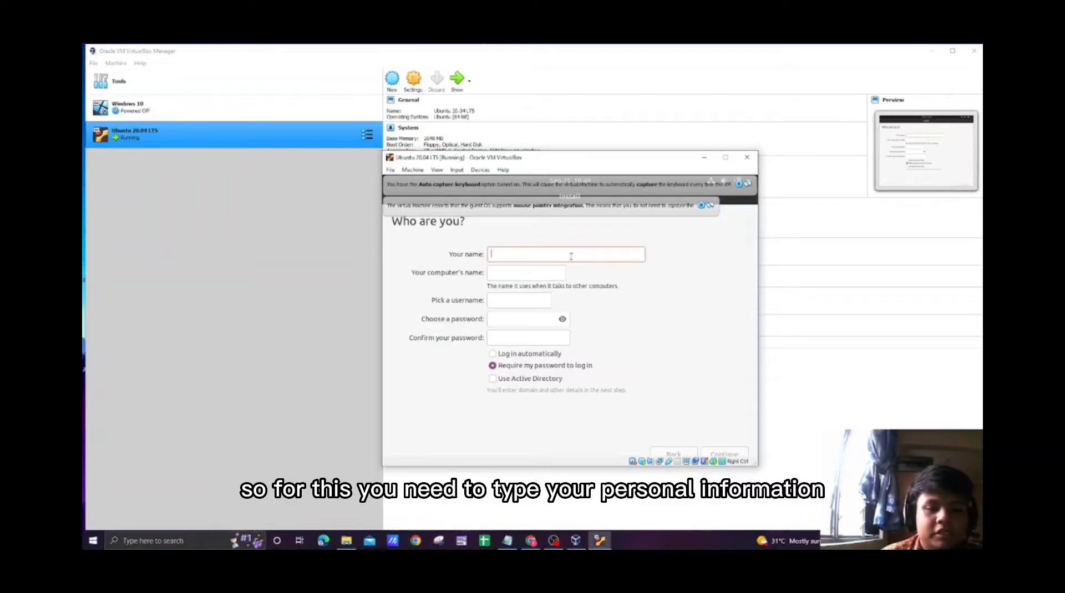
Enter the user's full name and capitalize the first letter of the suggested computer name.
text(Ai)
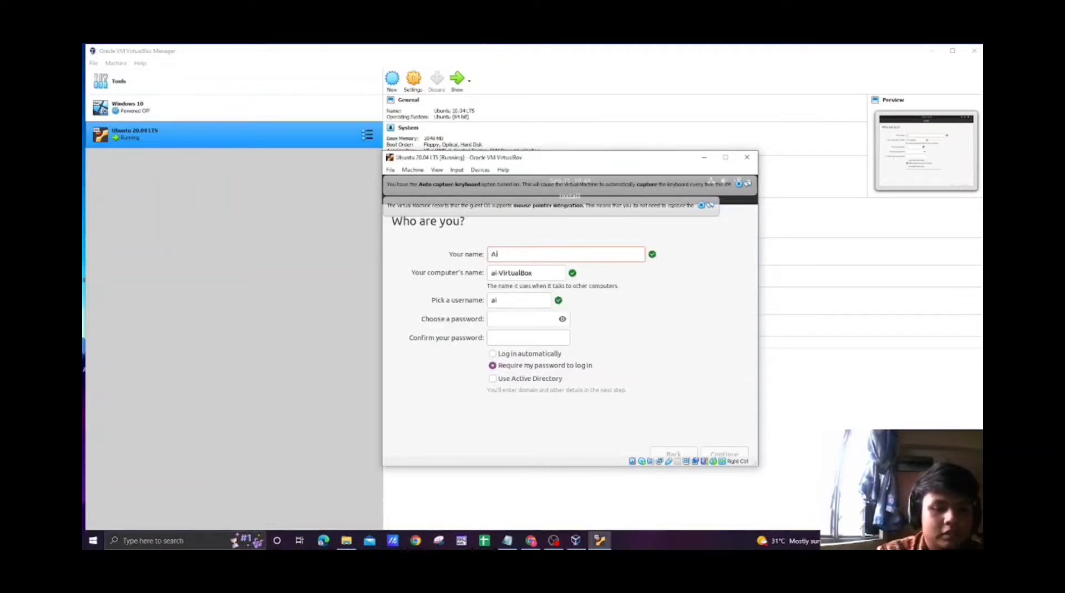
key(BackSpace)
text(niq )
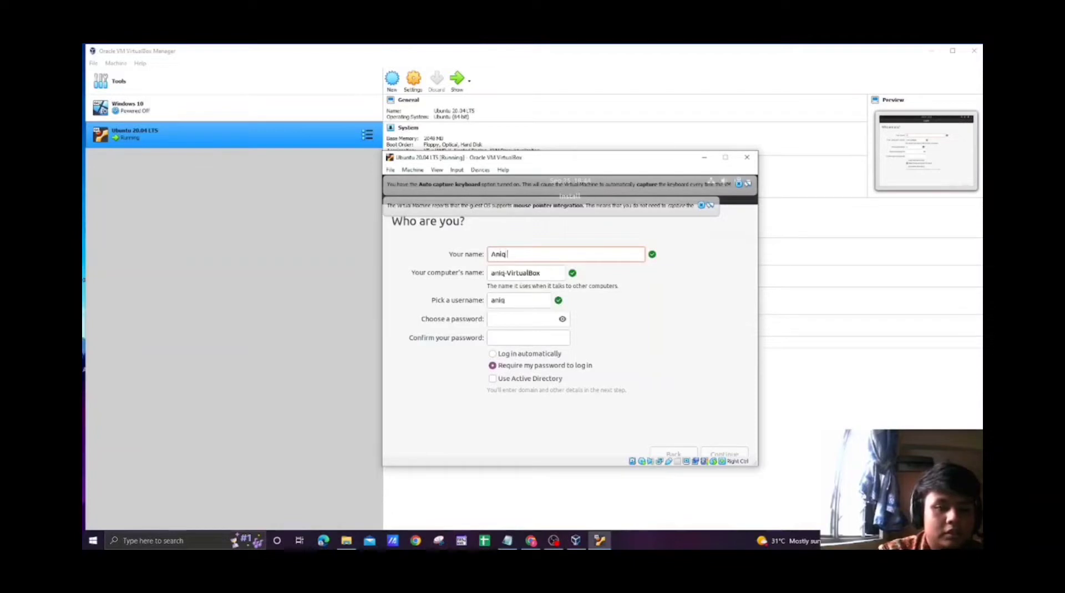
text(Shaqif)
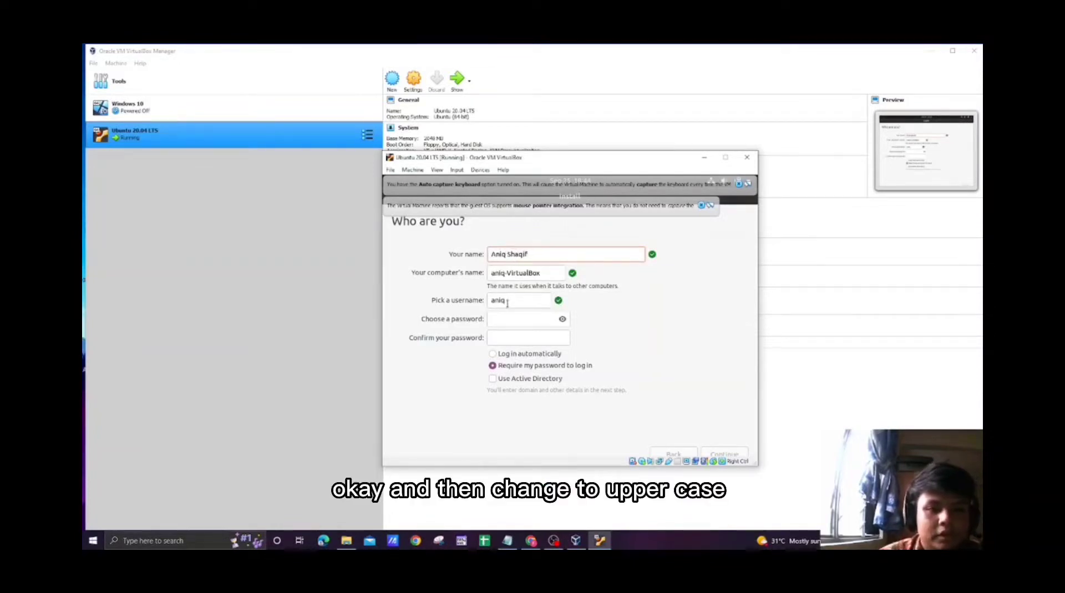
click(493, 273)
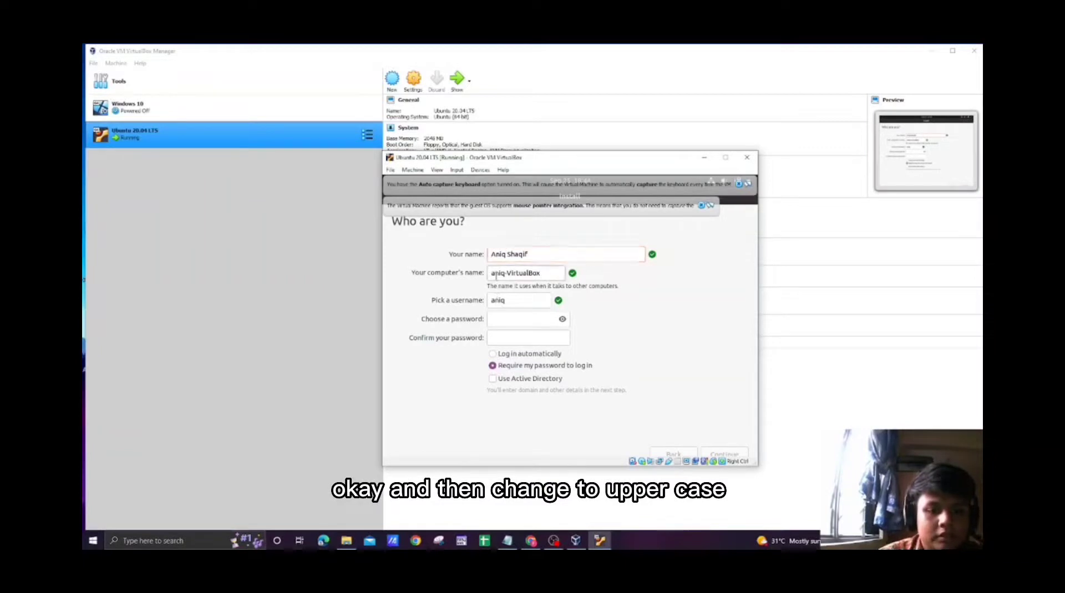
key(BackSpace)
text(A)
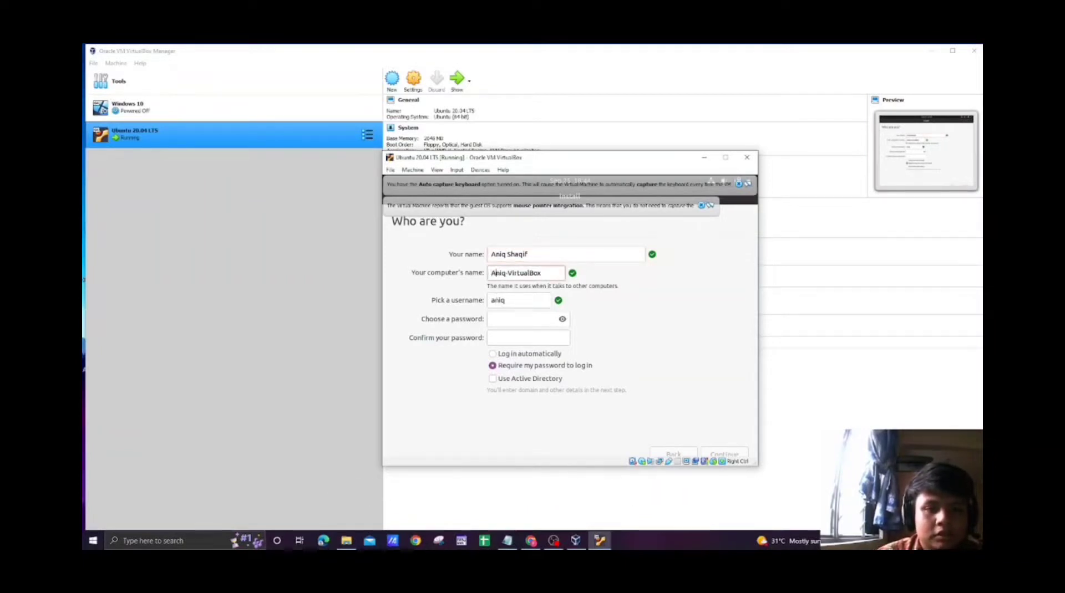
Enter and confirm the account password, keep requiring it to log in, and continue the installation.
click(493, 321)
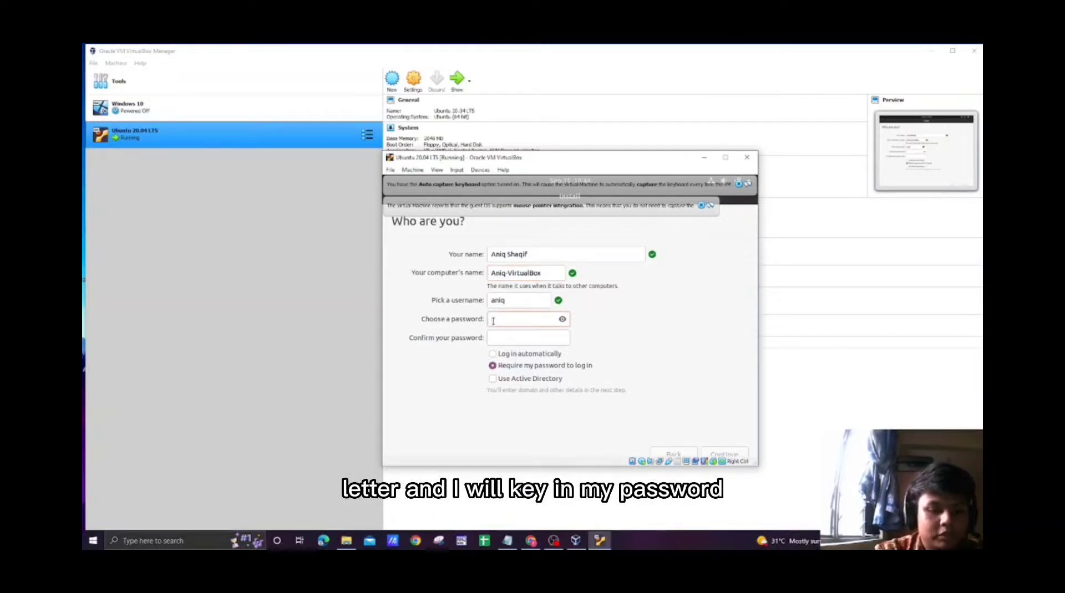
text(•••••••)
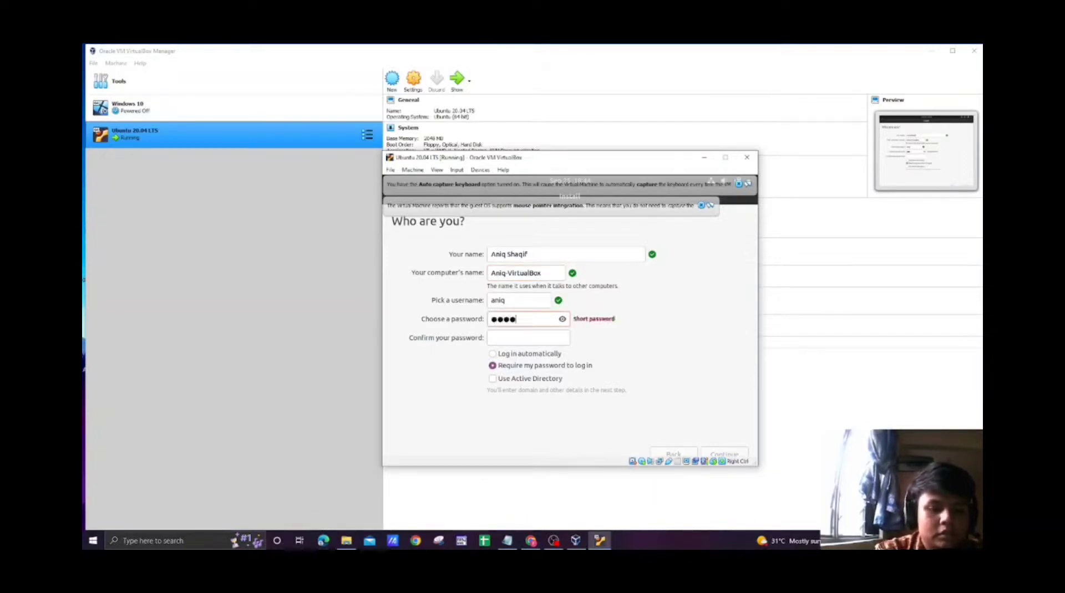
text(••)
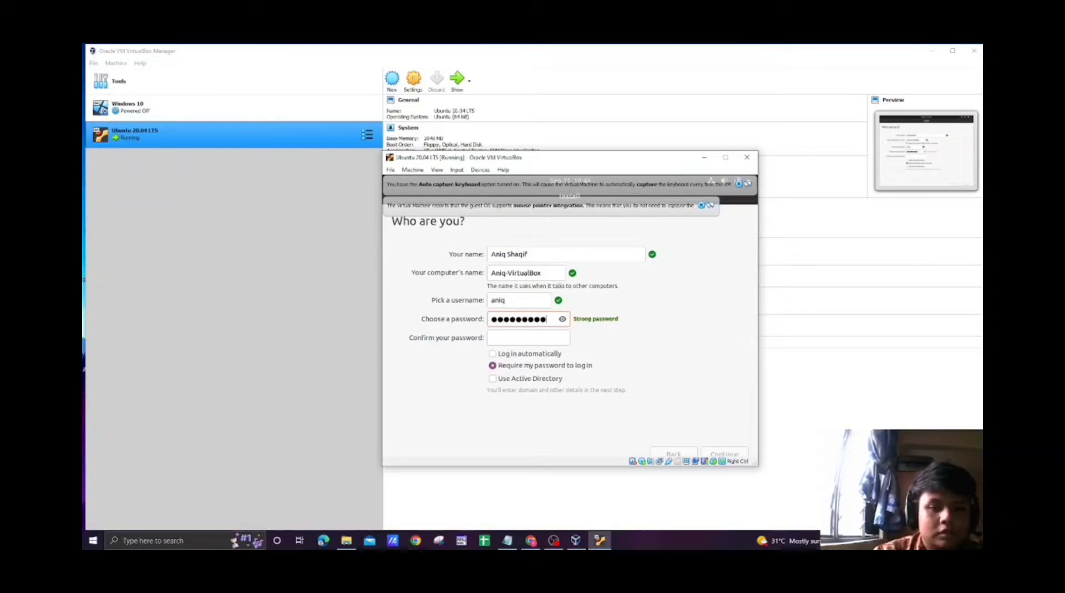
click(492, 338)
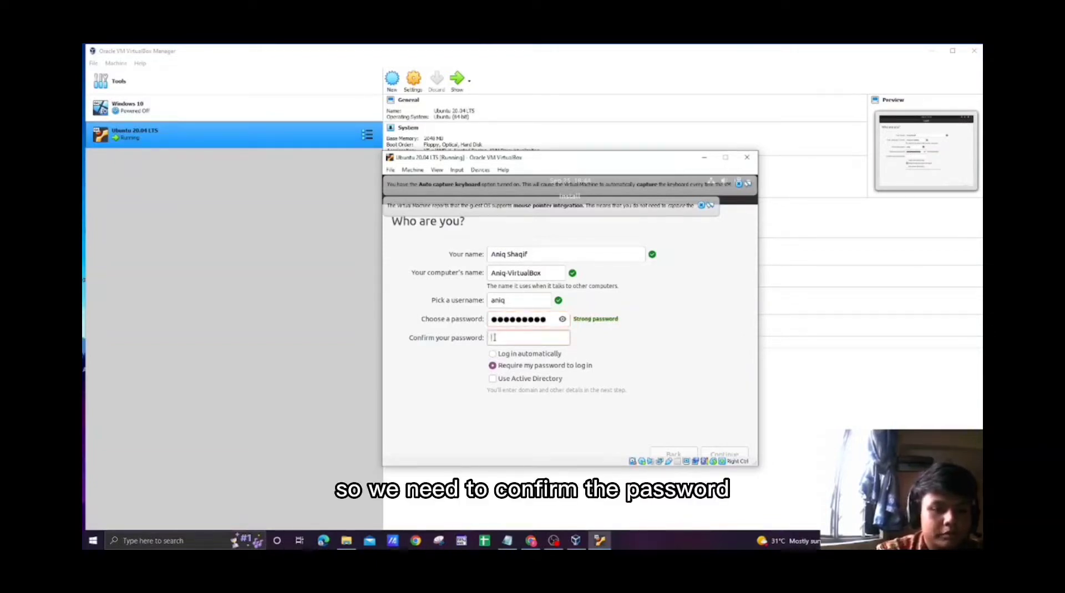
text(•••••••)
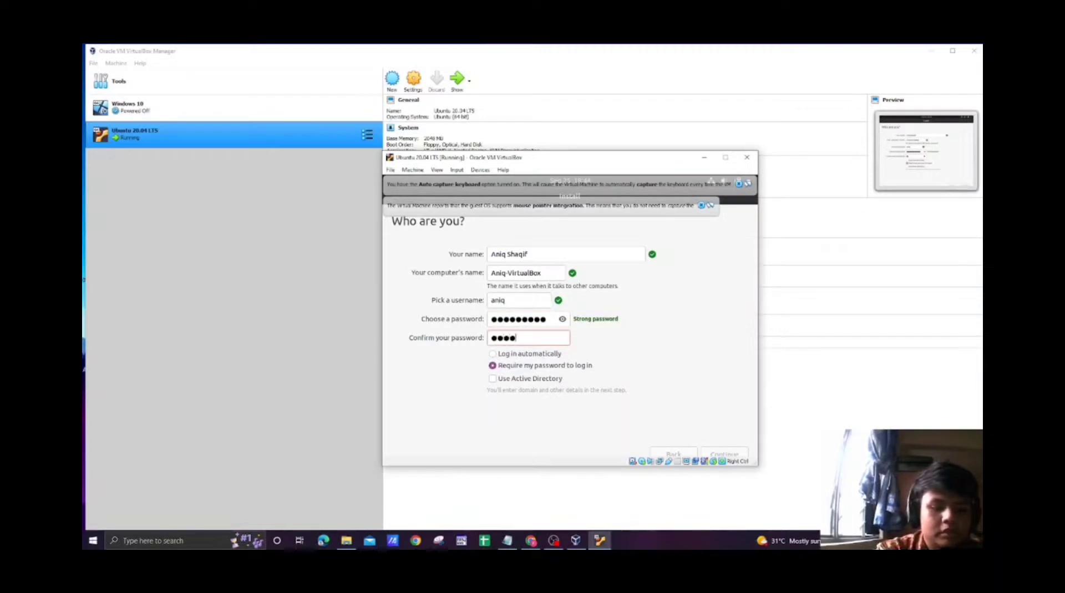
text(•••)
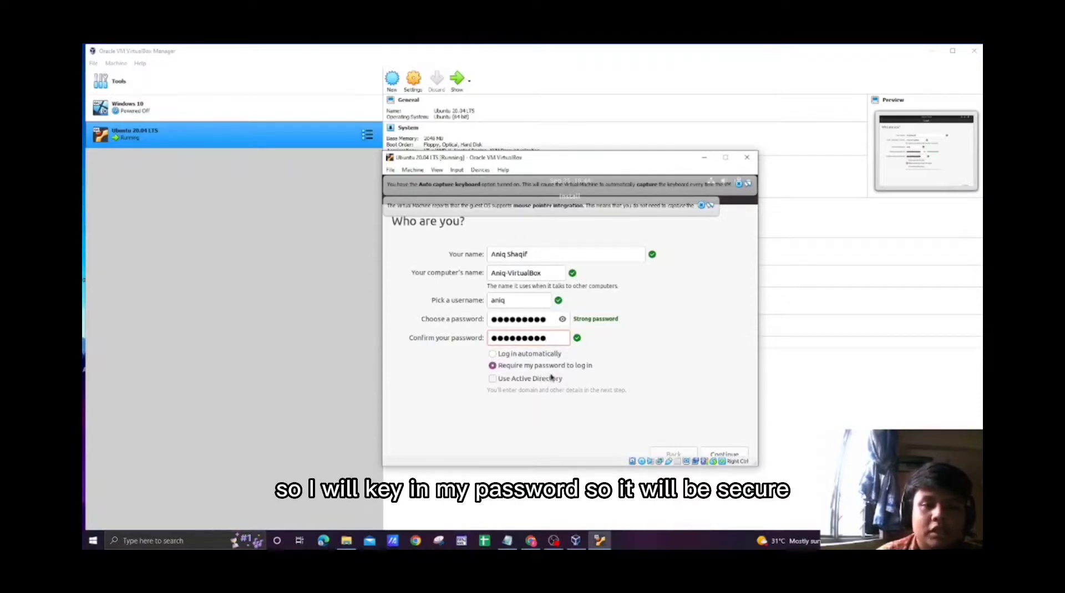
click(717, 455)
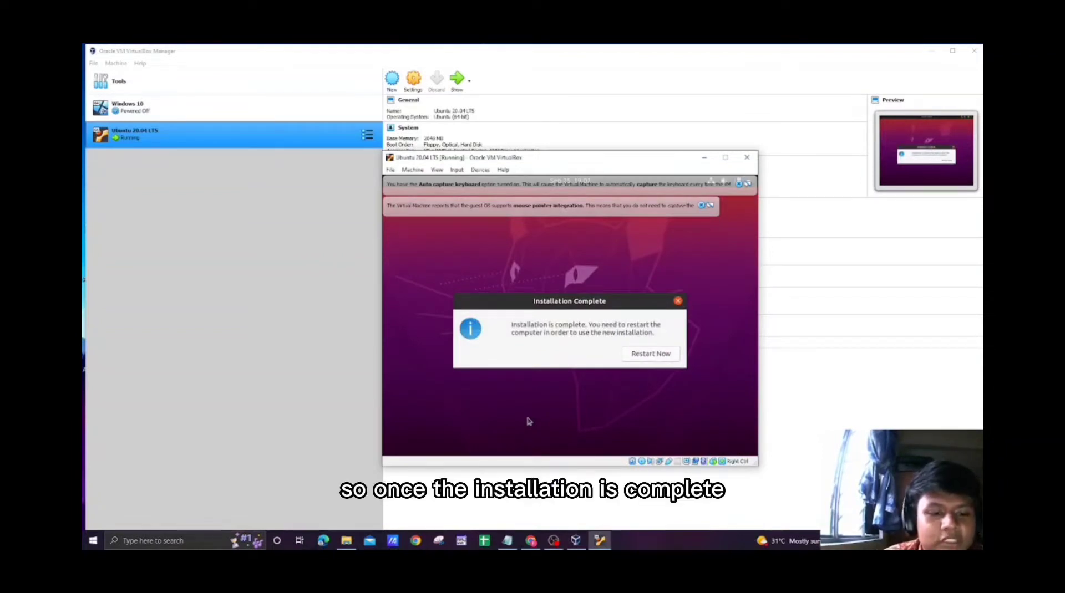
Restart the machine into the new Ubuntu installation and log in to the created account with its password.
click(657, 355)
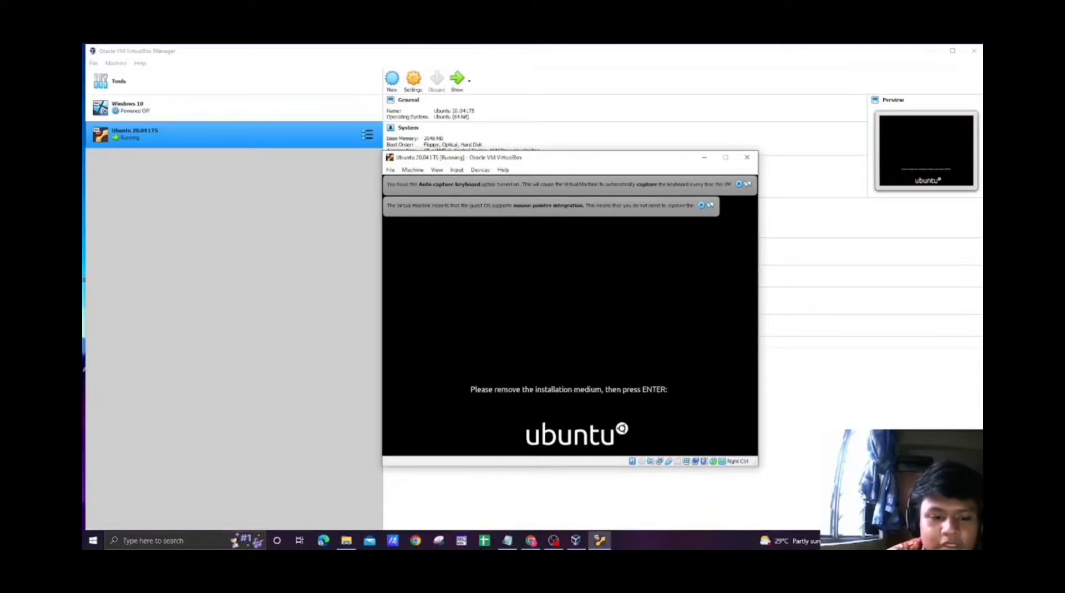
key(Return)
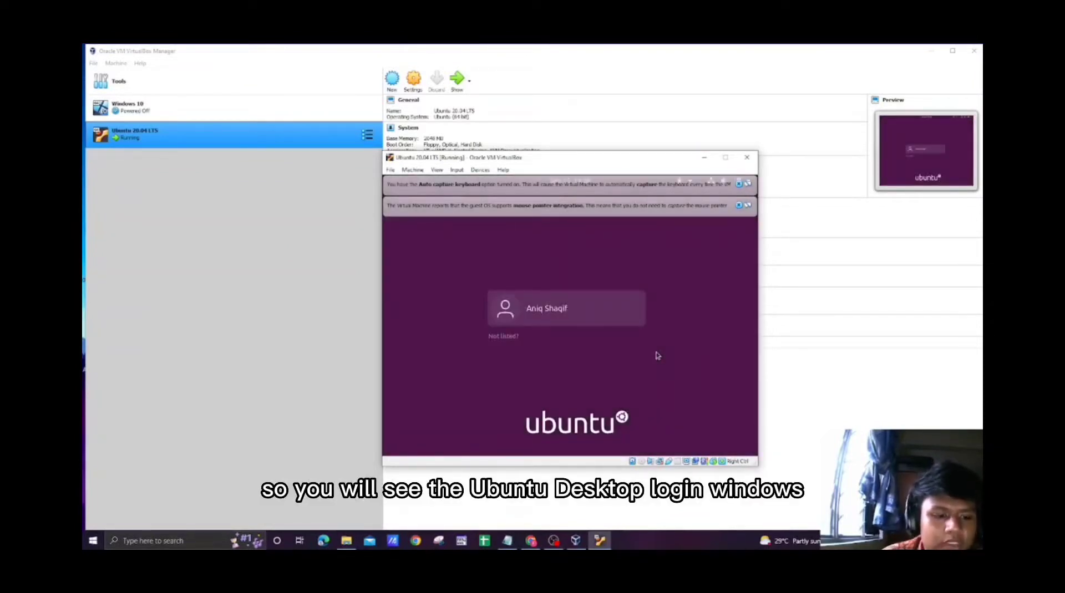
click(584, 320)
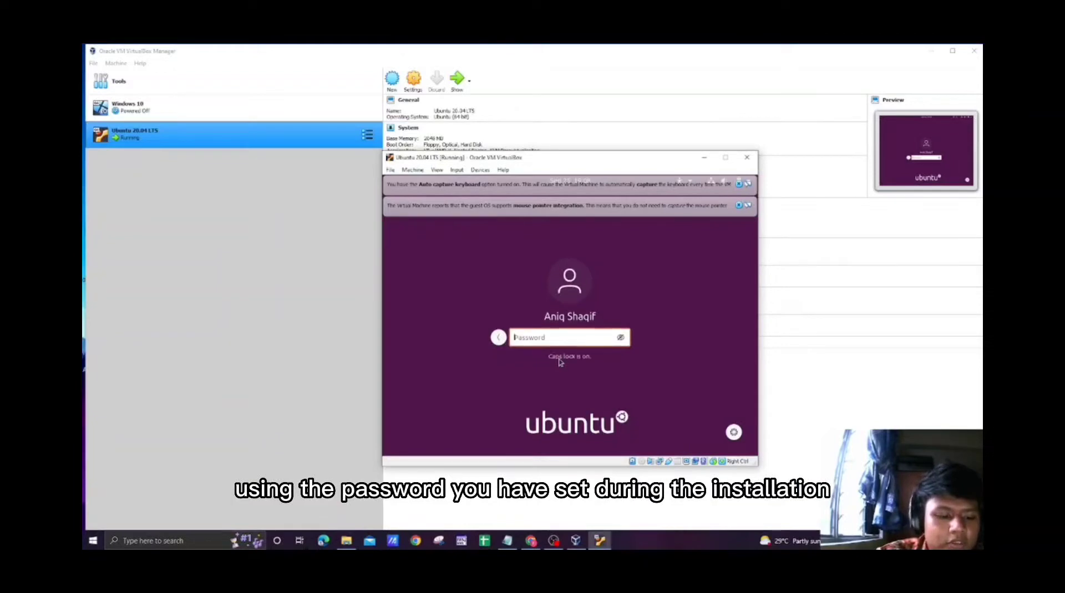
text(••••••••••)
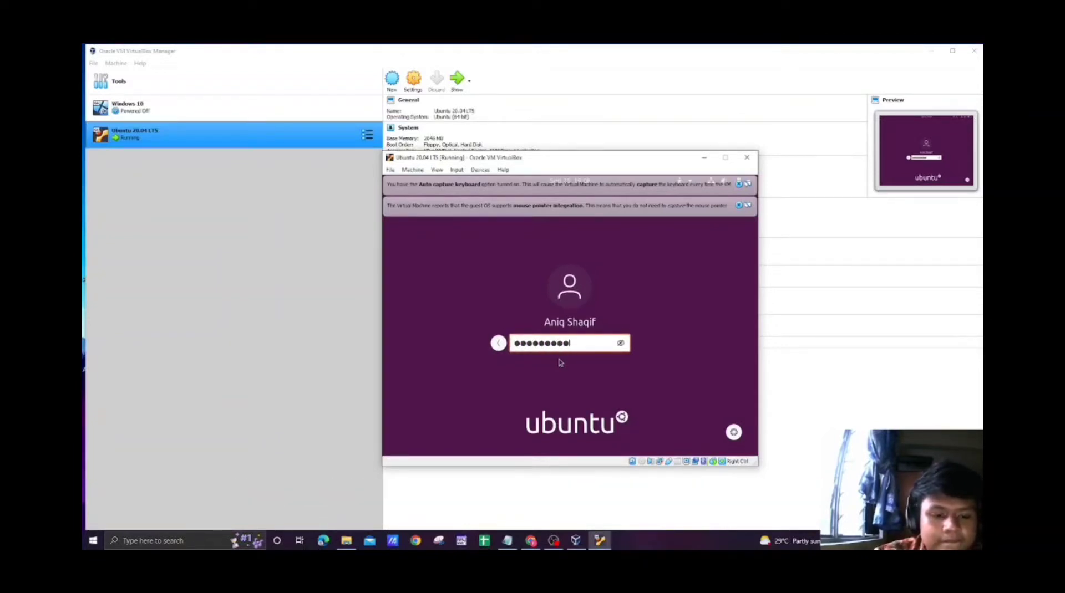
key(Return)
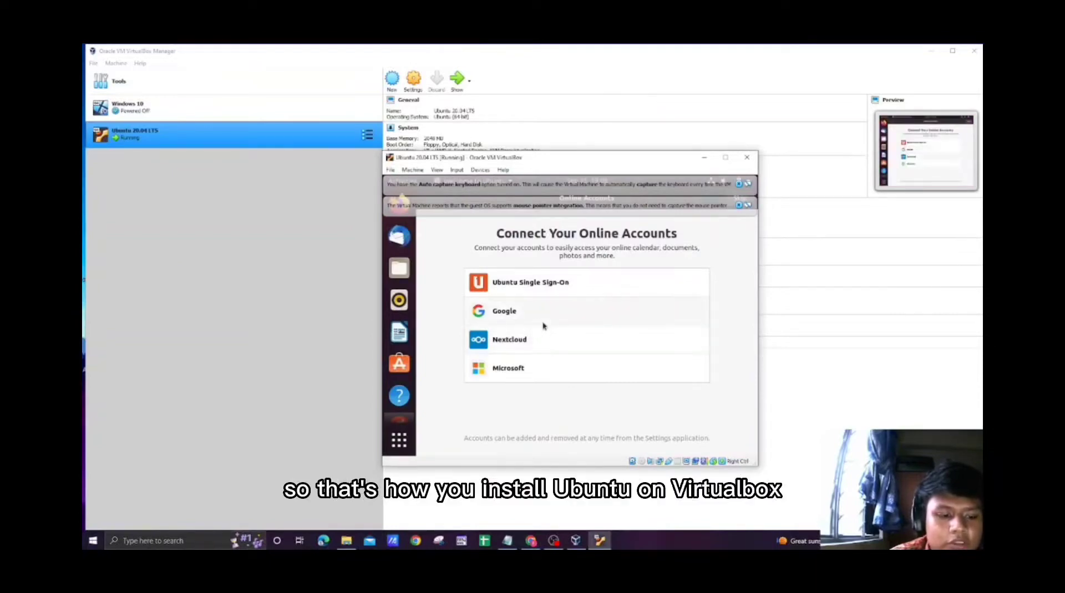
Dismiss both VirtualBox notifications and complete Ubuntu's welcome setup, skipping online accounts and keeping the system reporting and location defaults.
click(740, 206)
click(739, 184)
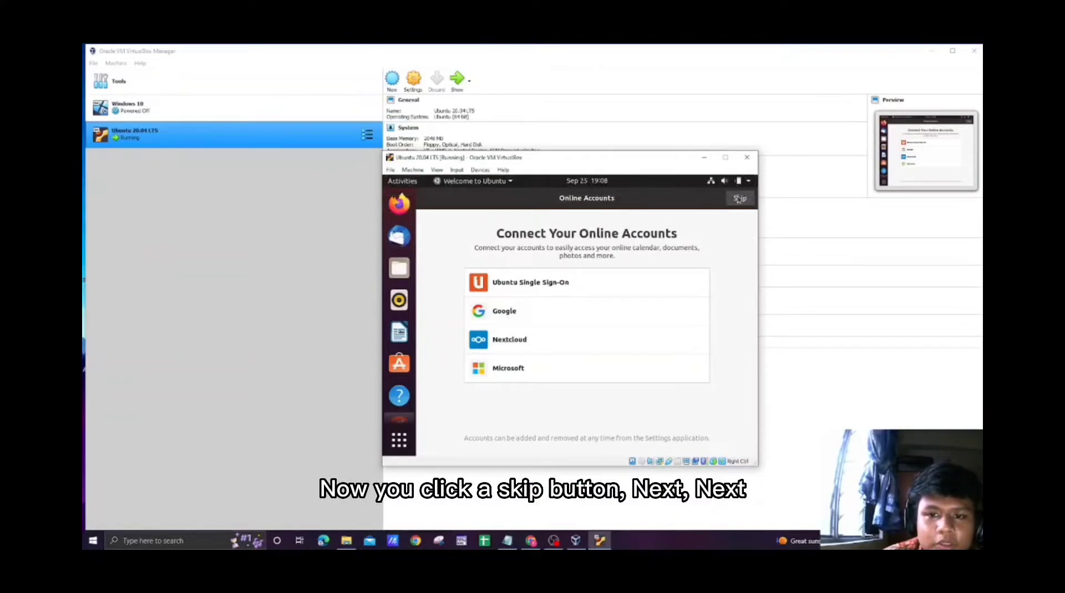
click(740, 199)
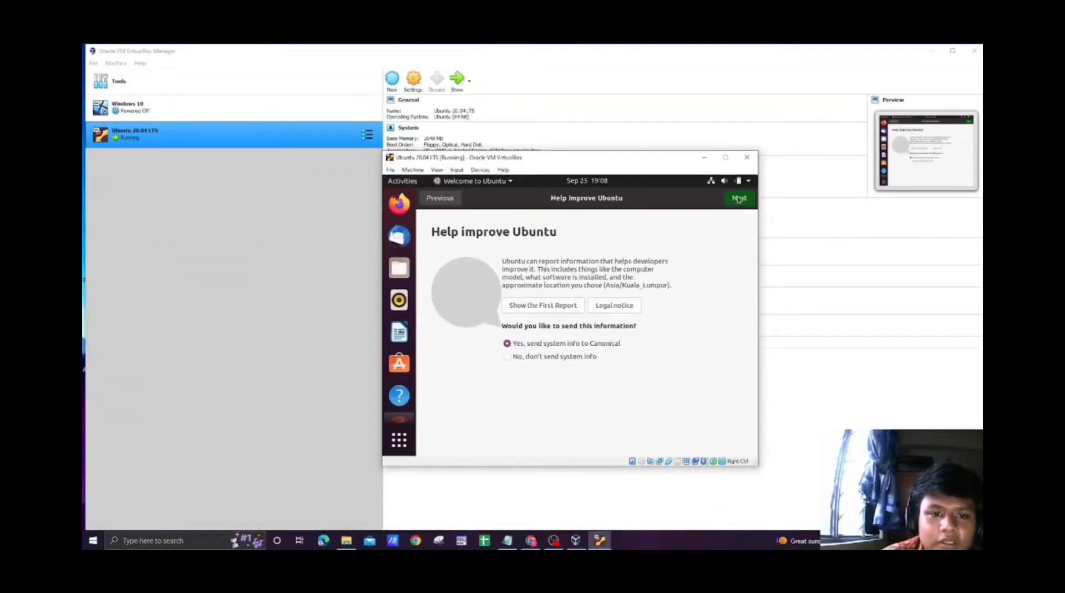
click(738, 199)
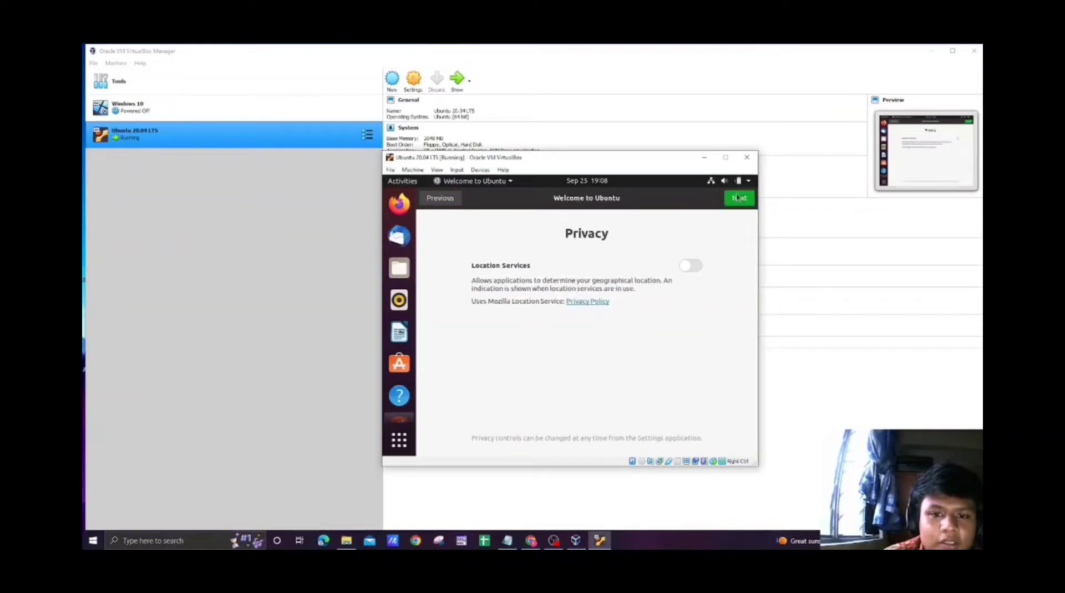
click(738, 198)
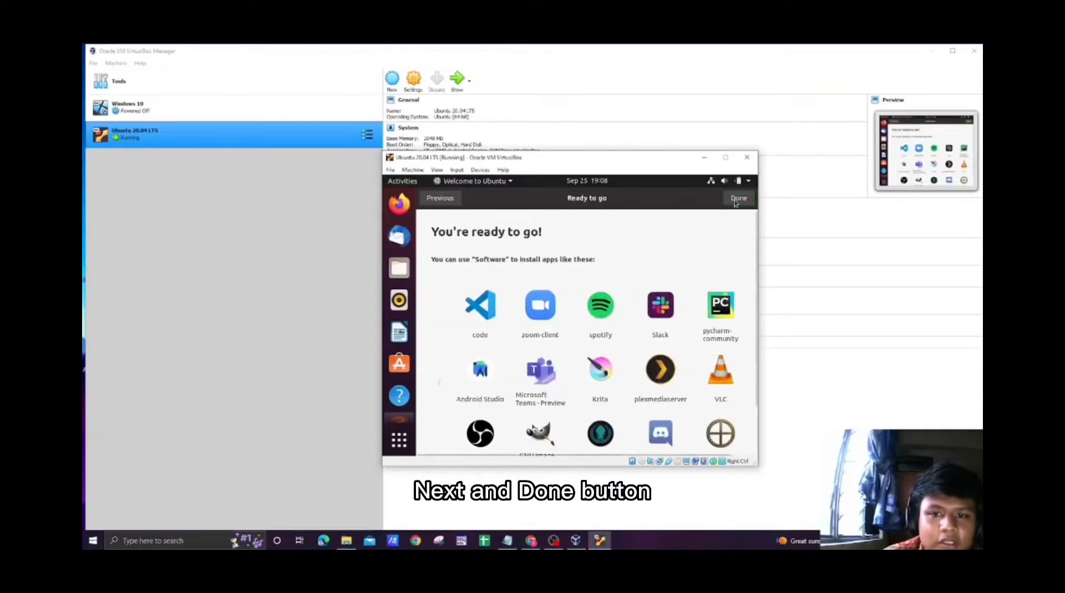
click(736, 200)
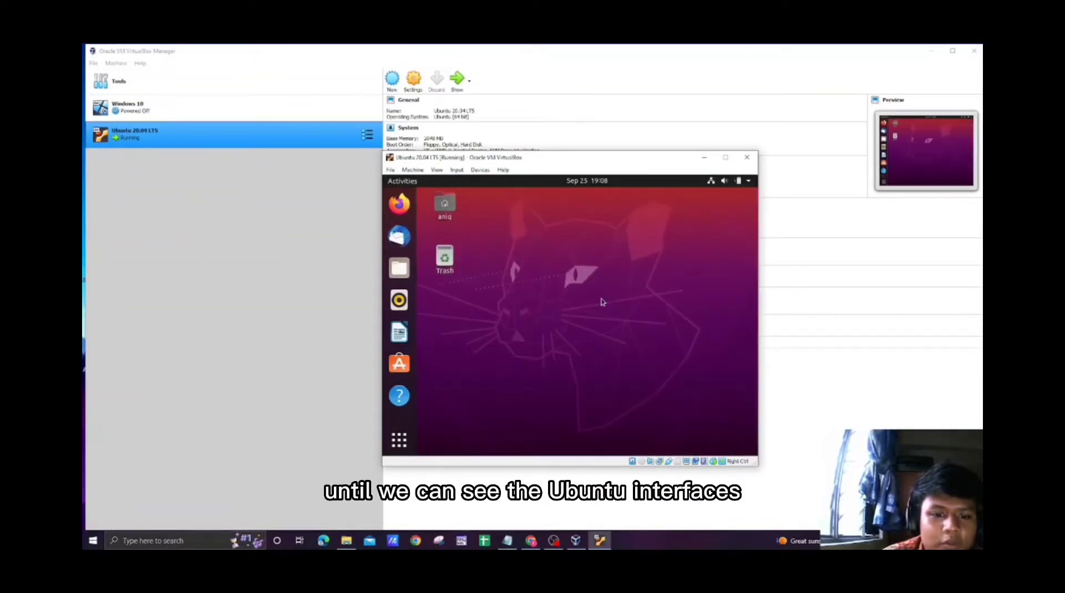